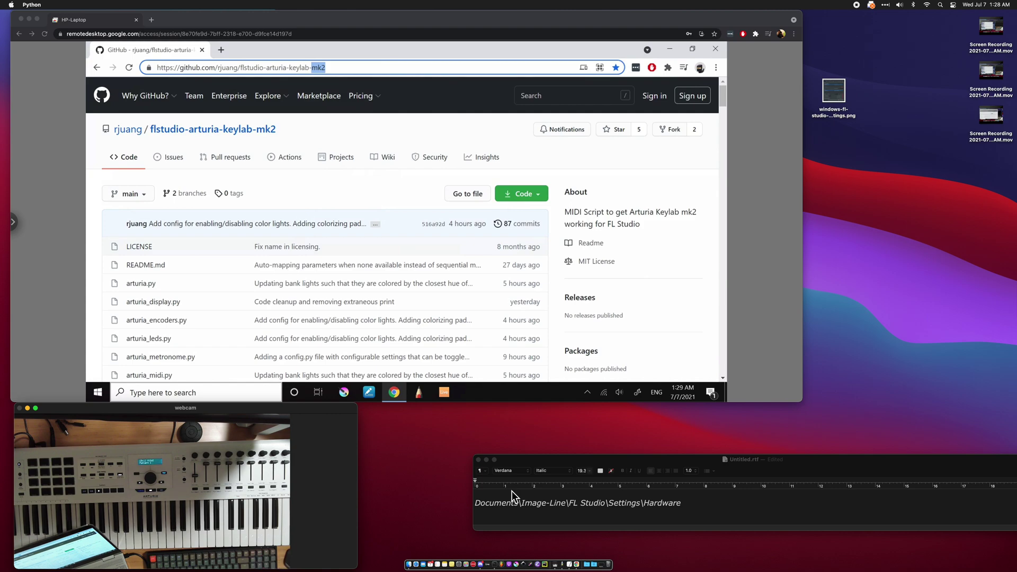
# Show the Code dropdown with clone and ZIP options on the flstudio-arturia-keylab-mk2 repository page
pyautogui.click(341, 352)
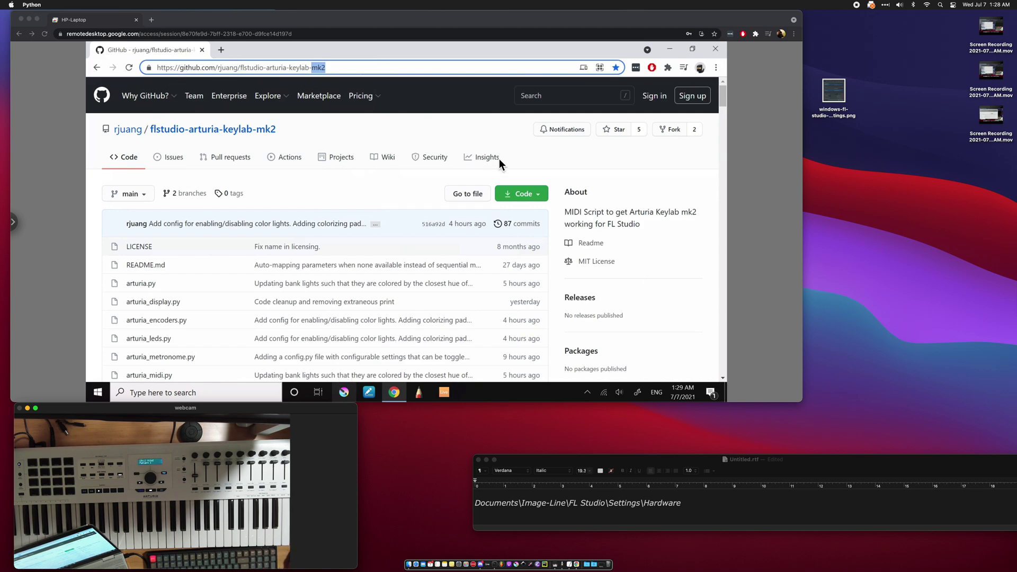
pyautogui.click(543, 198)
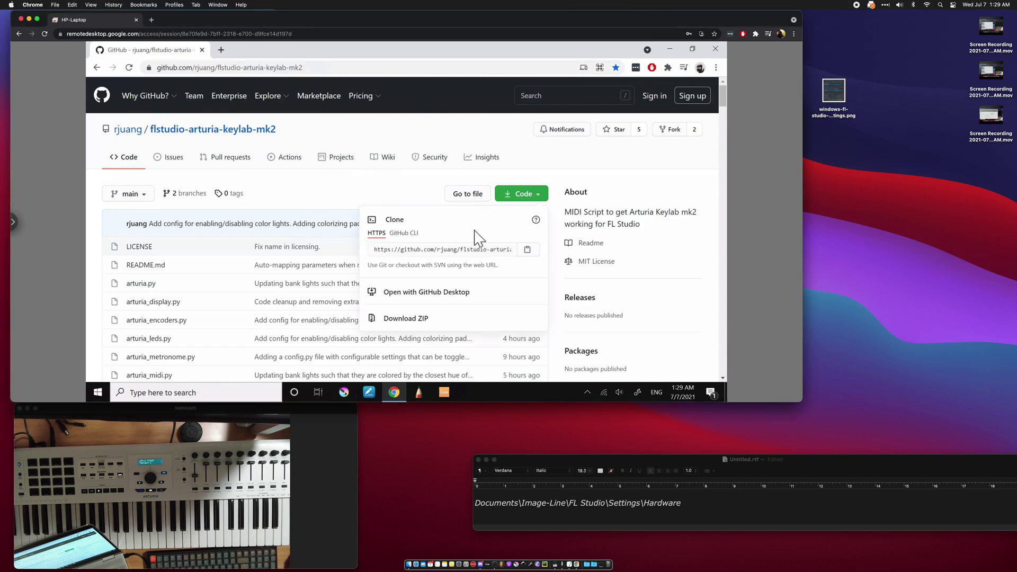
# Download the repository ZIP as flstudio-arturia-keylab-mk2-main, replacing the existing file
pyautogui.click(414, 328)
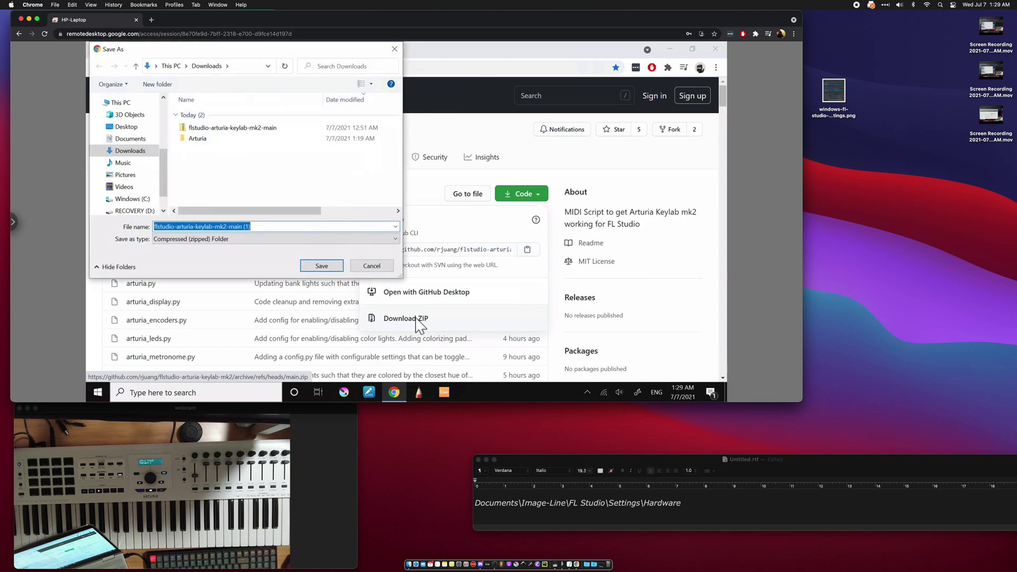
pyautogui.click(233, 128)
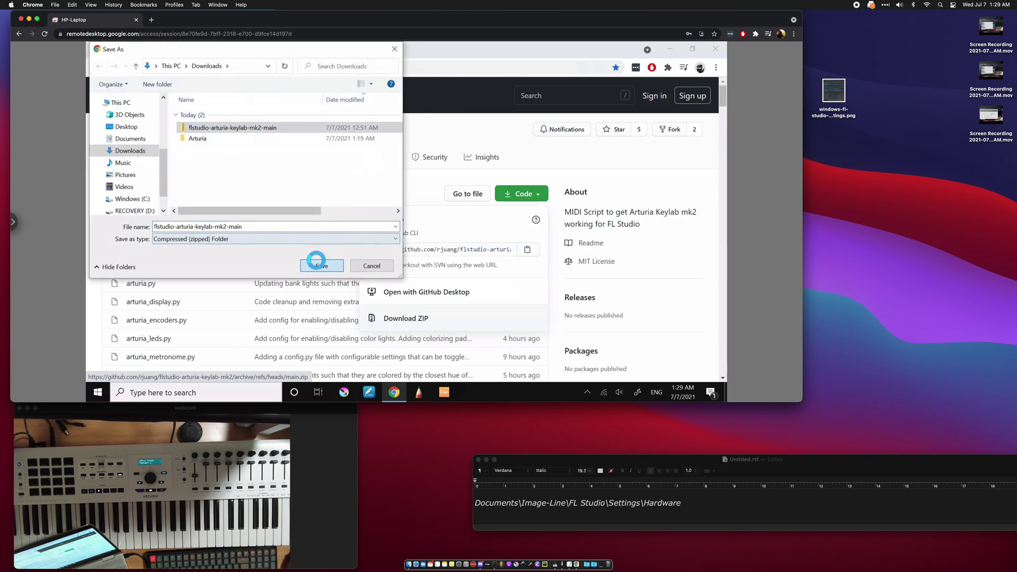
pyautogui.click(320, 265)
pyautogui.click(437, 222)
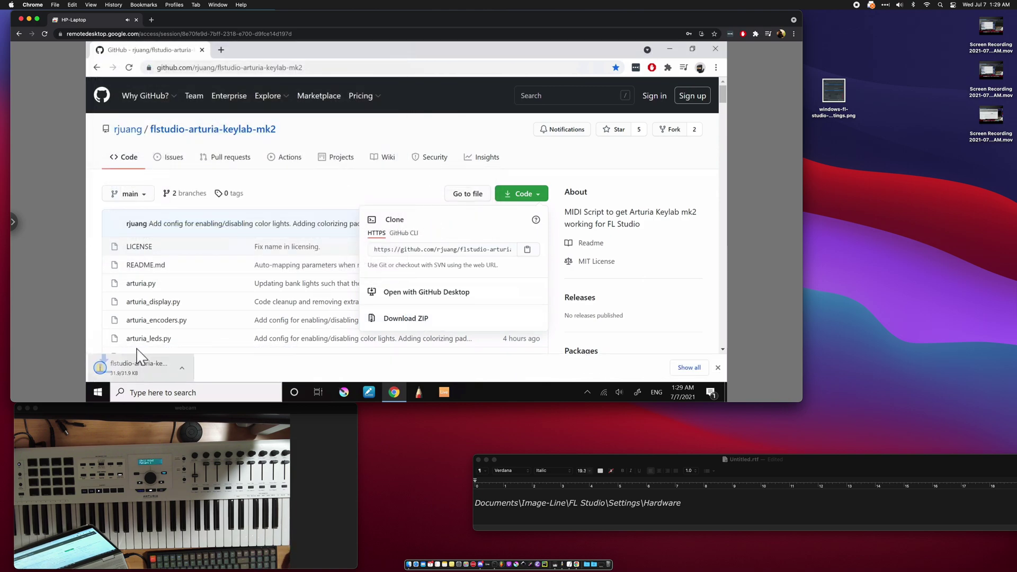
# Copy the flstudio-arturia-keylab-mk2-main folder from the opened ZIP and go to Documents
pyautogui.click(159, 370)
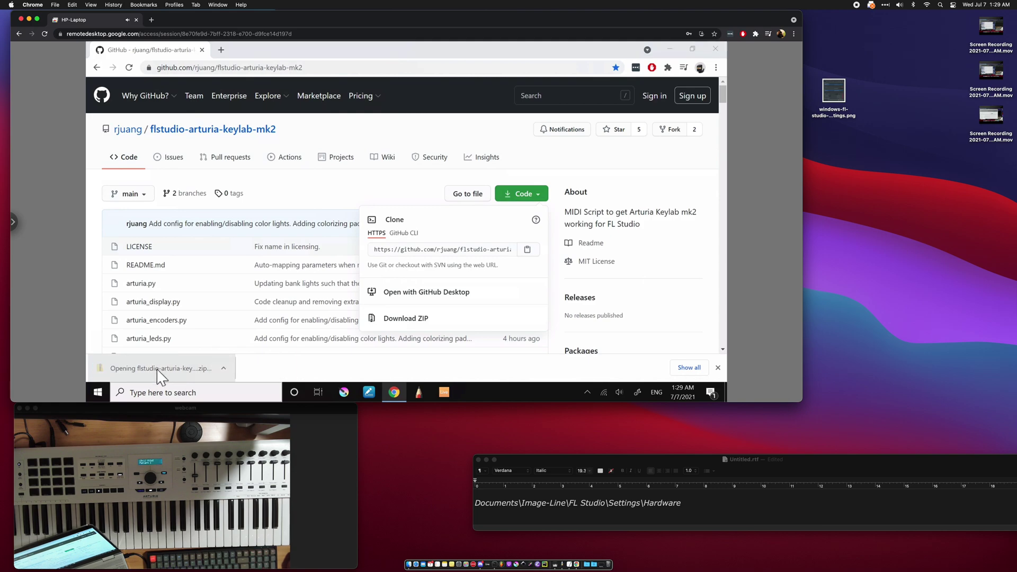
pyautogui.click(381, 183)
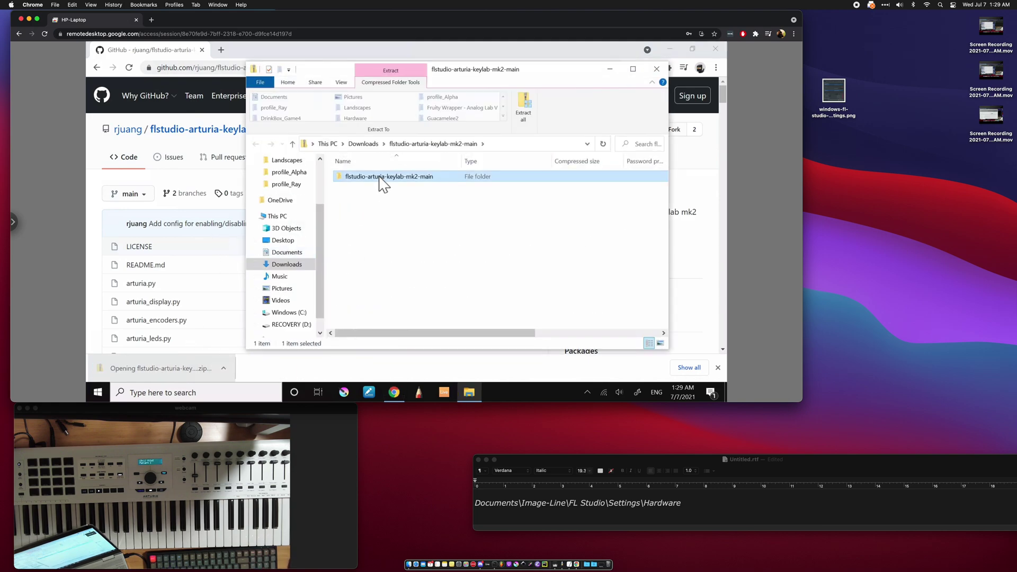
pyautogui.rightClick(379, 182)
pyautogui.click(346, 222)
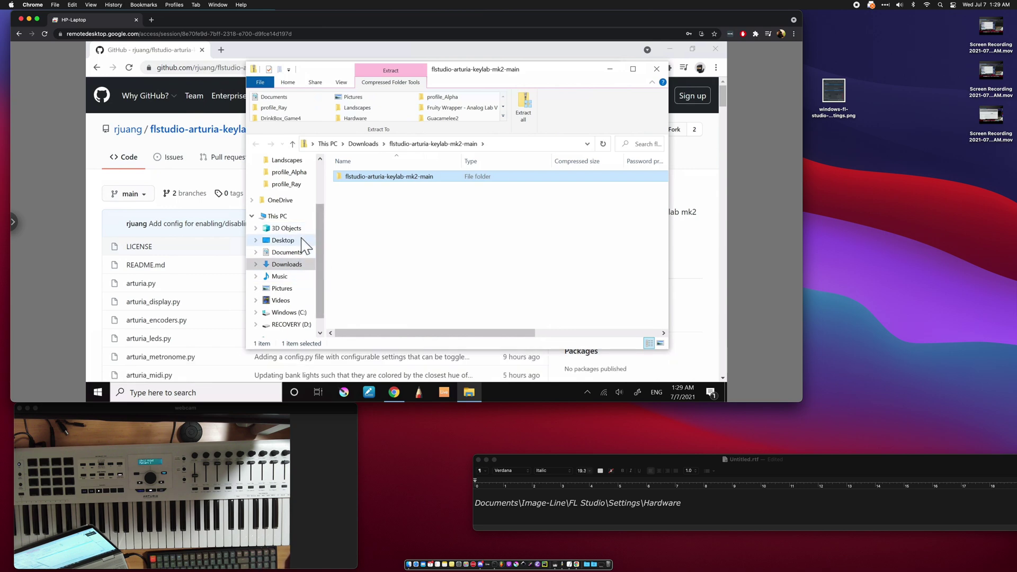
pyautogui.click(295, 252)
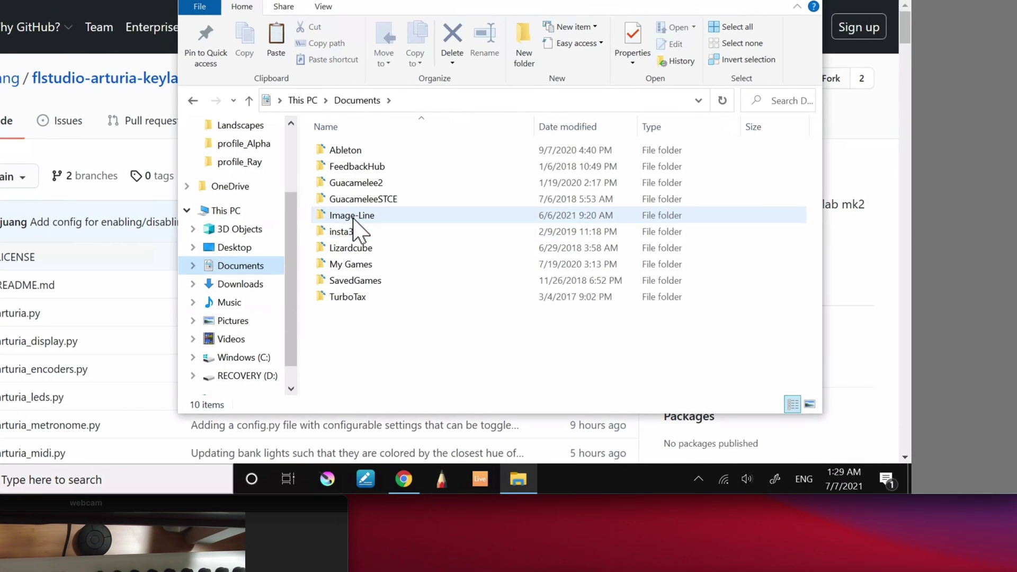
# Paste the repository folder into Image-Line\FL Studio\Settings\Hardware
pyautogui.click(355, 220)
pyautogui.doubleClick(356, 223)
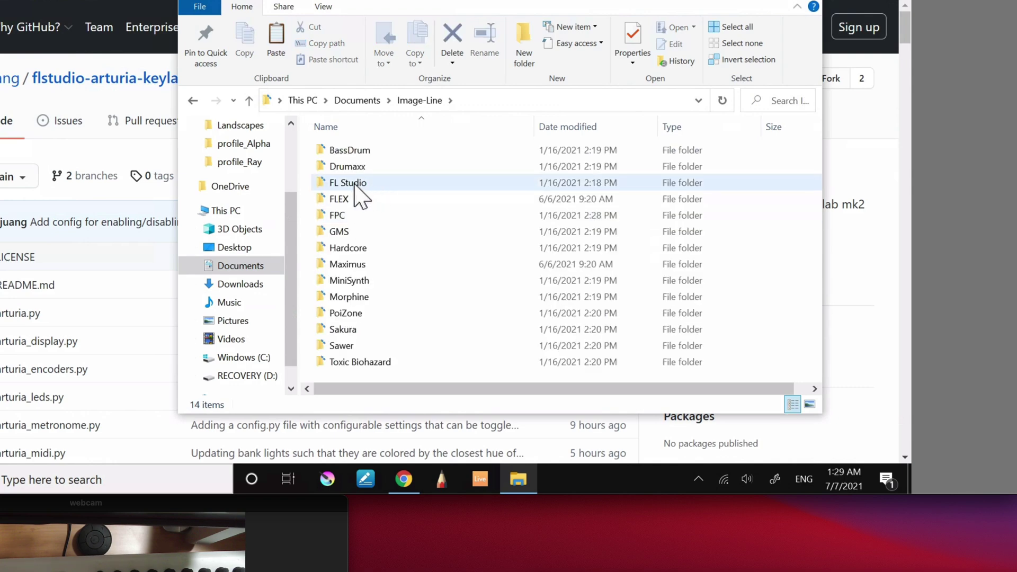
pyautogui.doubleClick(355, 188)
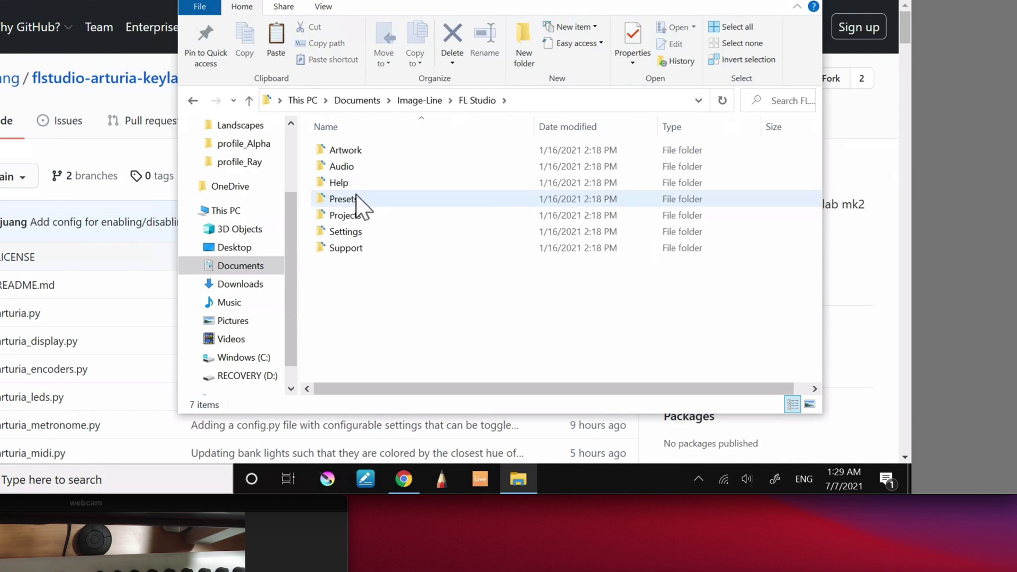
pyautogui.doubleClick(350, 233)
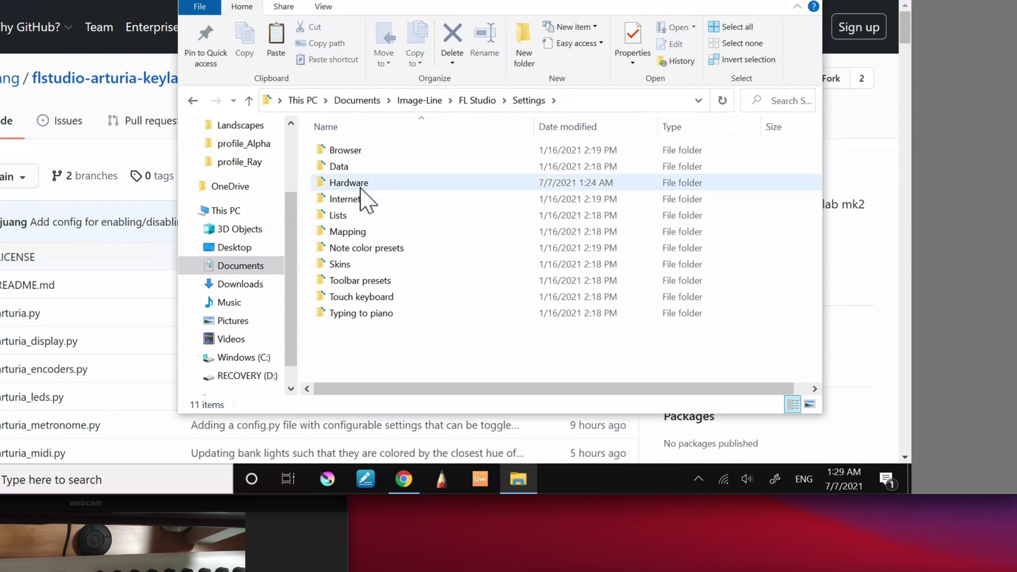
pyautogui.doubleClick(360, 188)
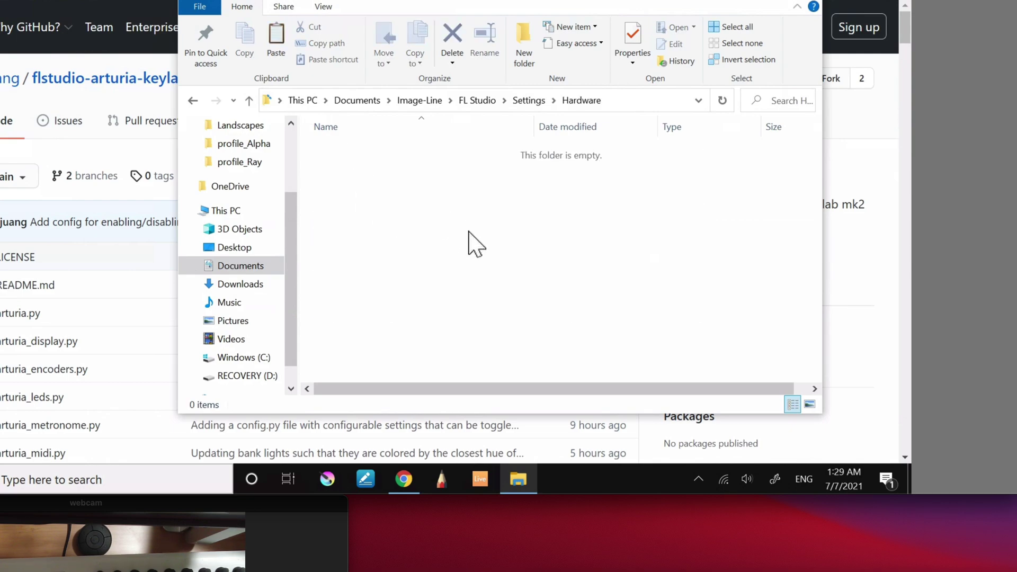
pyautogui.rightClick(451, 228)
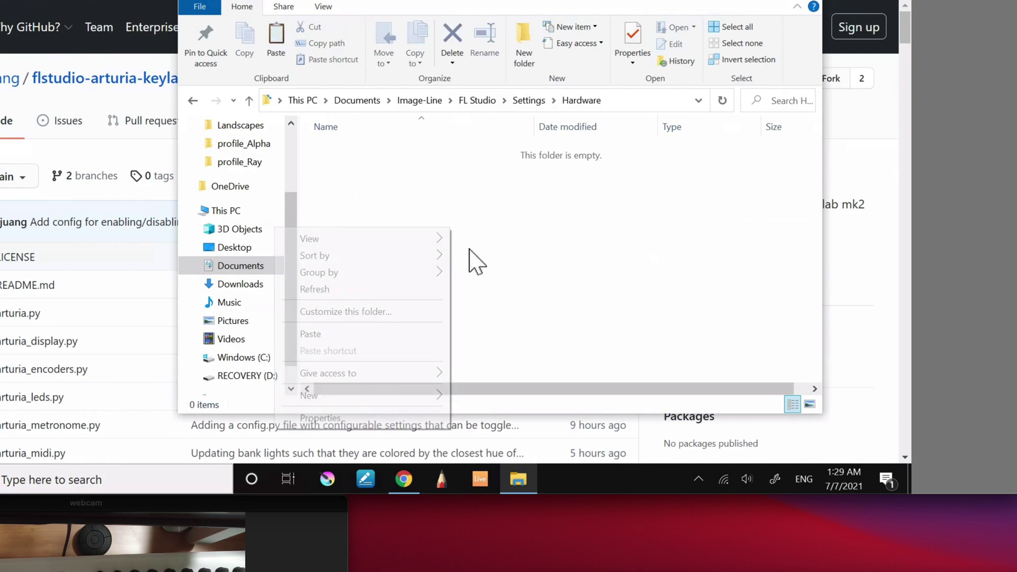
pyautogui.click(359, 334)
pyautogui.click(532, 287)
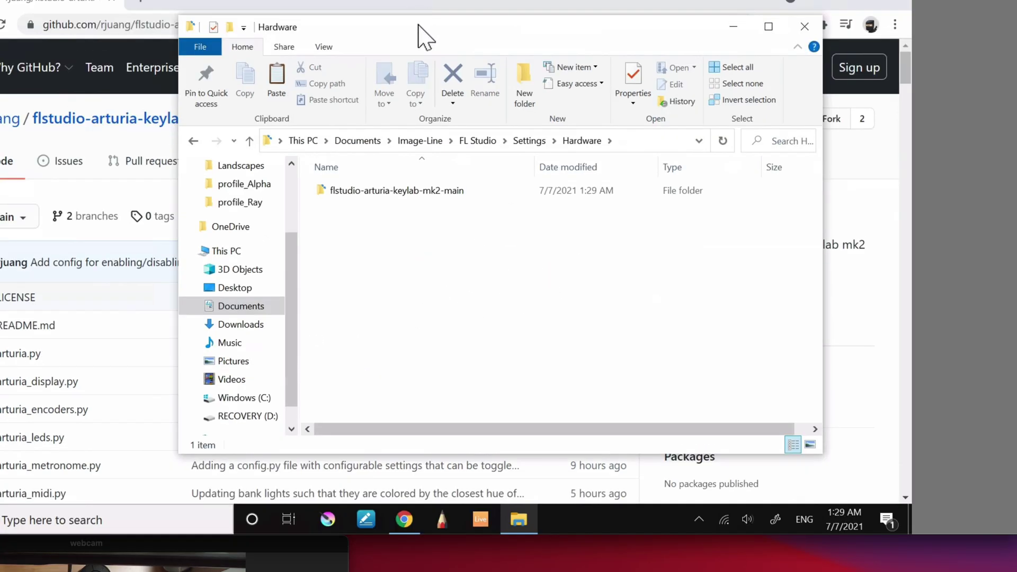
pyautogui.moveTo(421, 32); pyautogui.dragTo(471, 54)
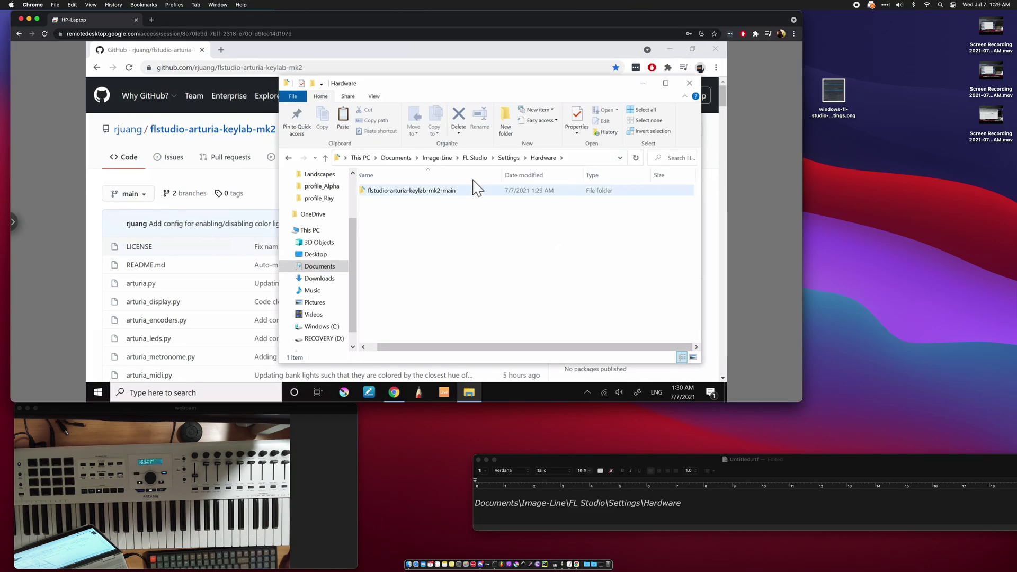
# Close the Explorer and Chrome windows and launch FL Studio 20 from the desktop
pyautogui.click(689, 83)
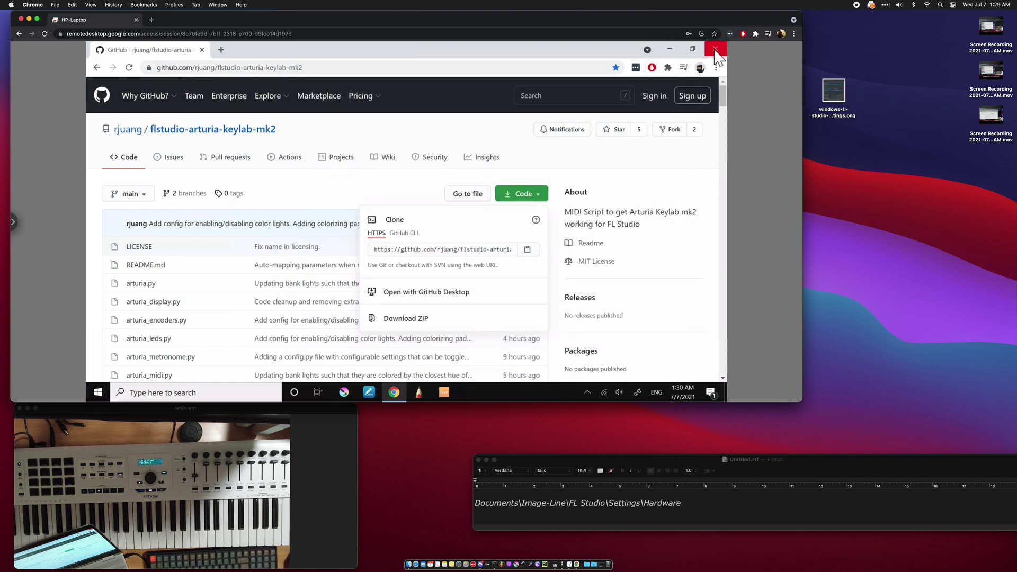
pyautogui.click(714, 49)
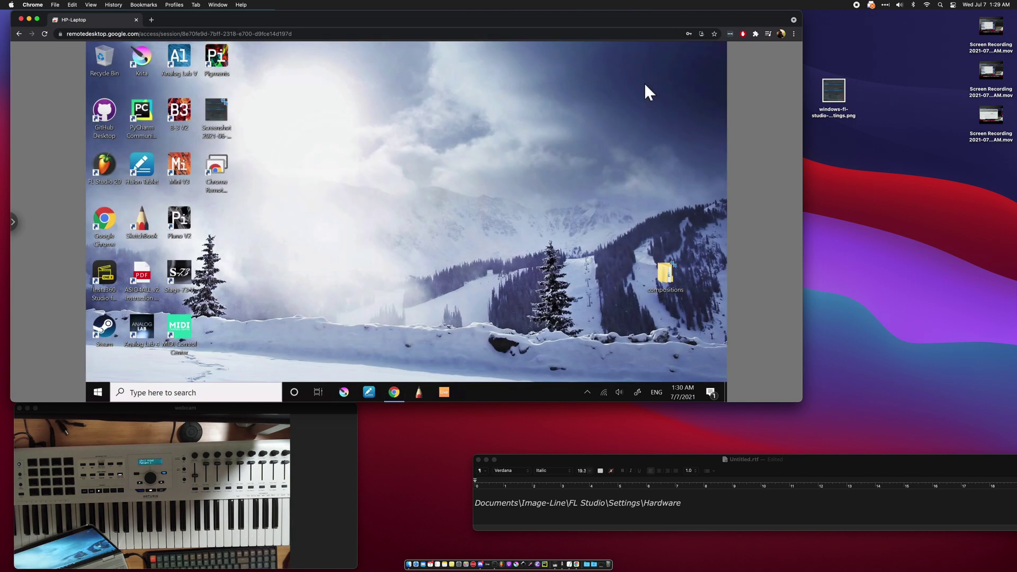
pyautogui.doubleClick(104, 162)
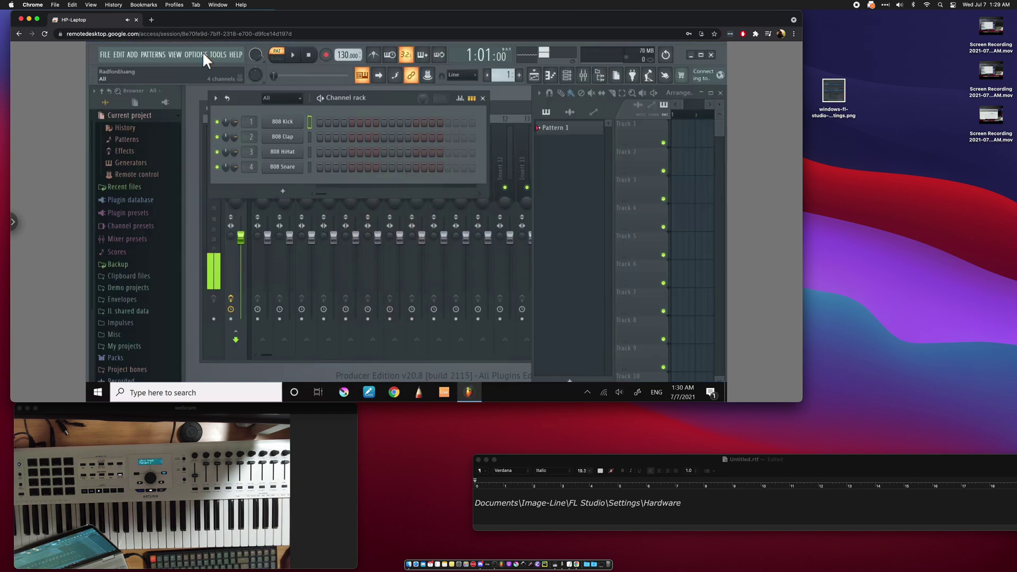
# Open Options > MIDI settings, move the Settings window left, and expand the controller type list
pyautogui.click(197, 54)
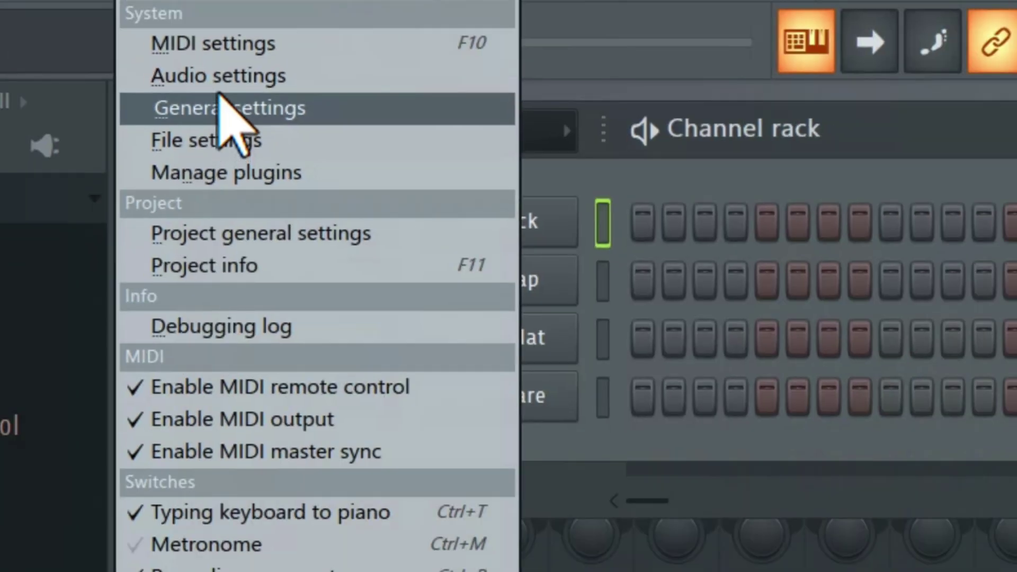
pyautogui.click(224, 41)
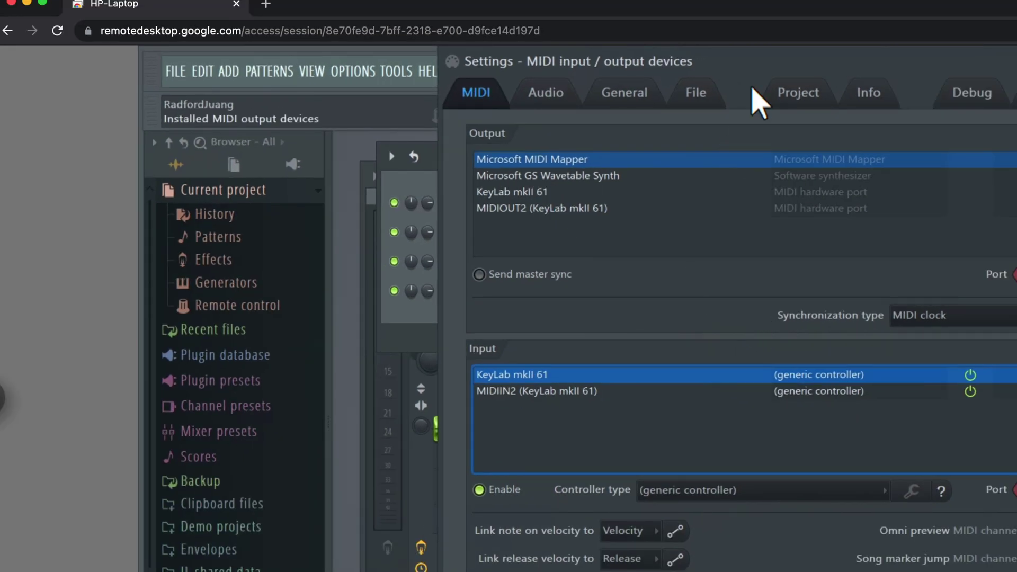
pyautogui.moveTo(812, 58)
pyautogui.mouseDown()
pyautogui.moveTo(591, 49)
pyautogui.moveTo(545, 56)
pyautogui.mouseUp()
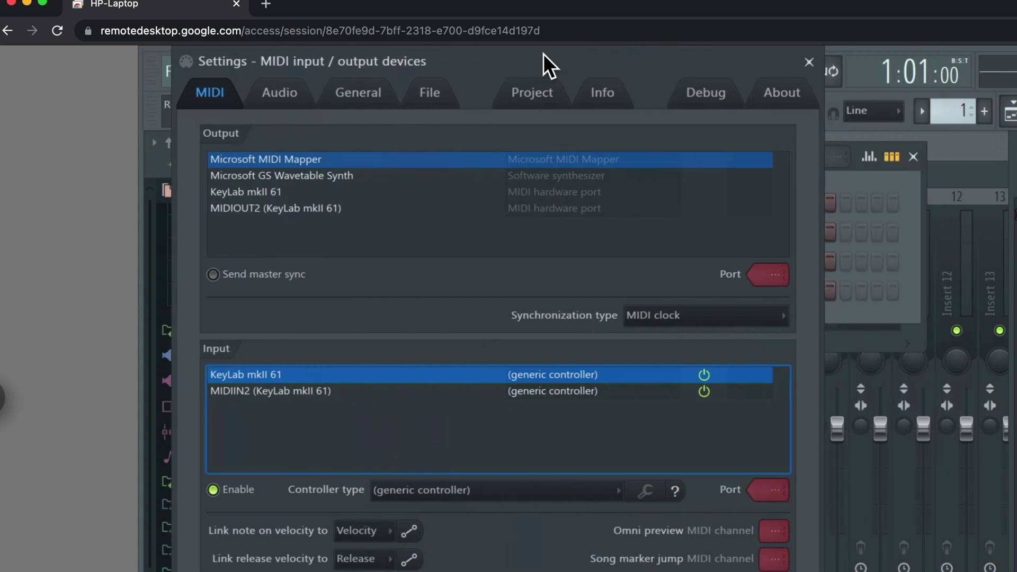
pyautogui.click(480, 491)
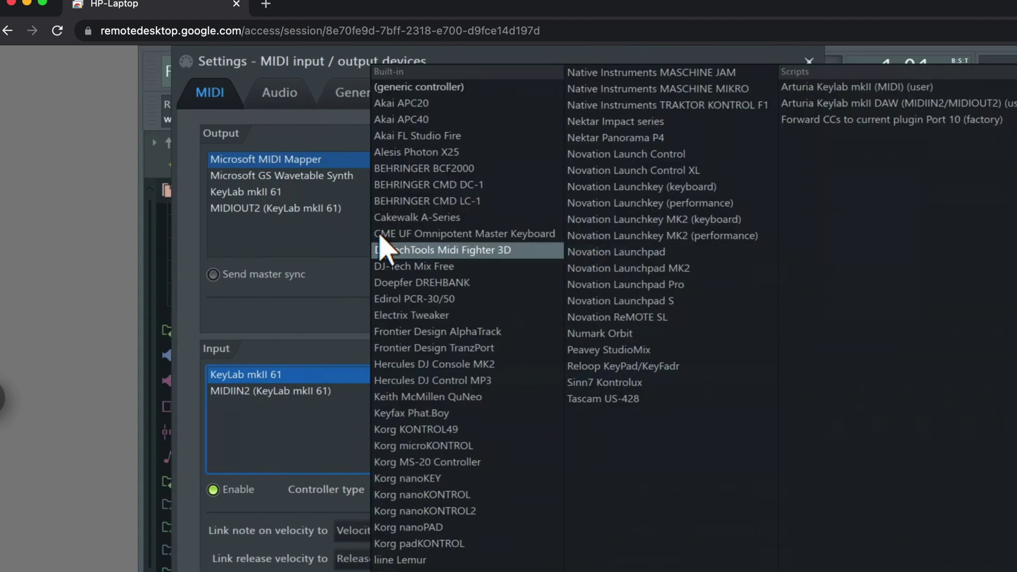
# Assign the Arturia Keylab mkII (MIDI) script to KeyLab mkII 61 and the DAW script to MIDIIN2
pyautogui.click(295, 367)
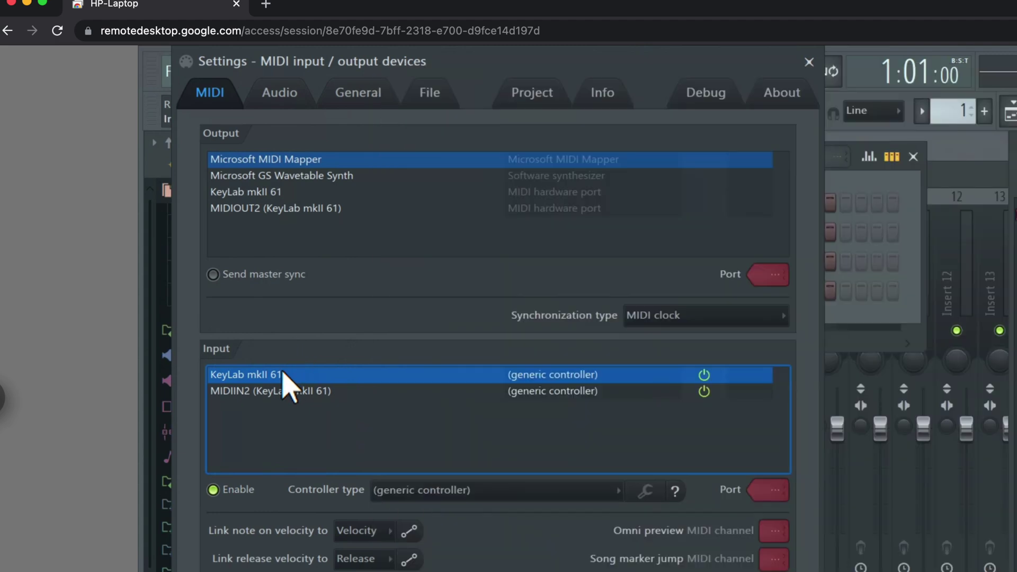
pyautogui.click(479, 493)
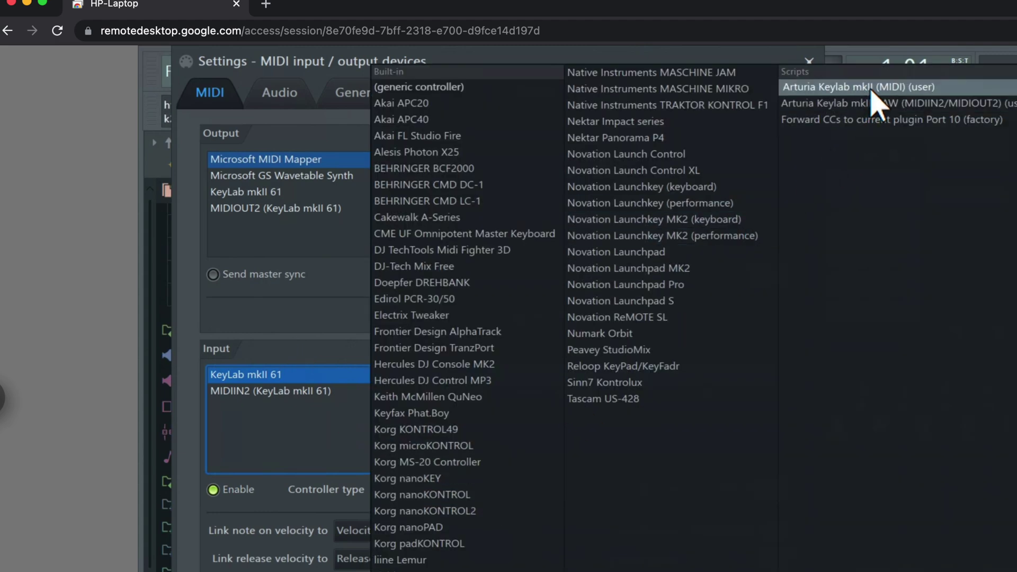
pyautogui.click(904, 89)
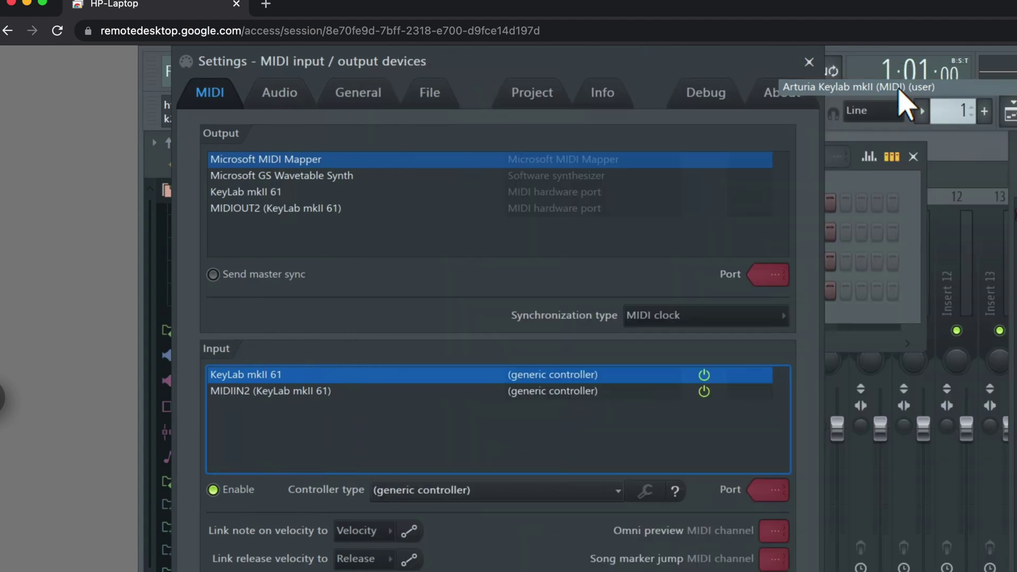
pyautogui.click(310, 391)
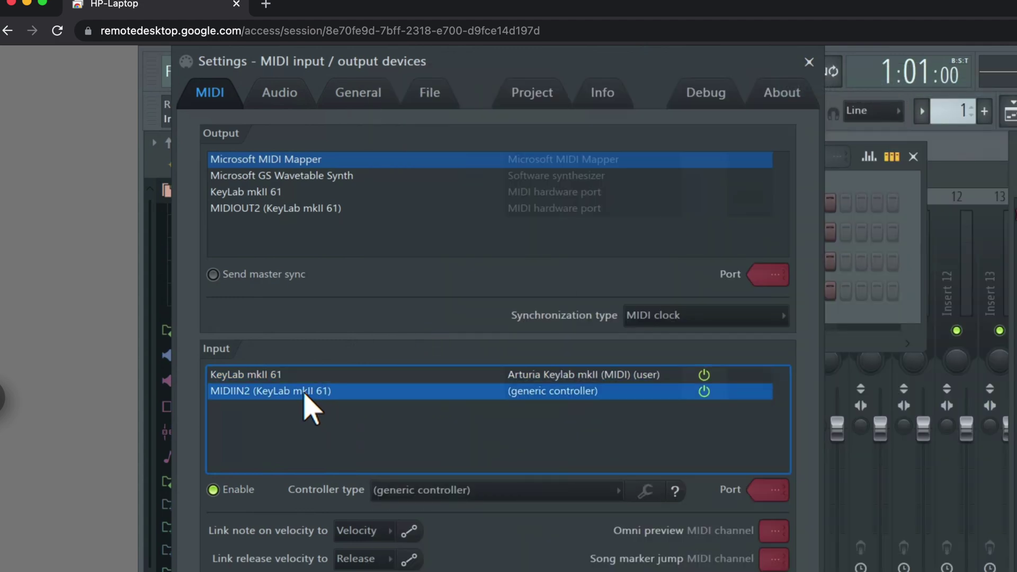
pyautogui.click(485, 496)
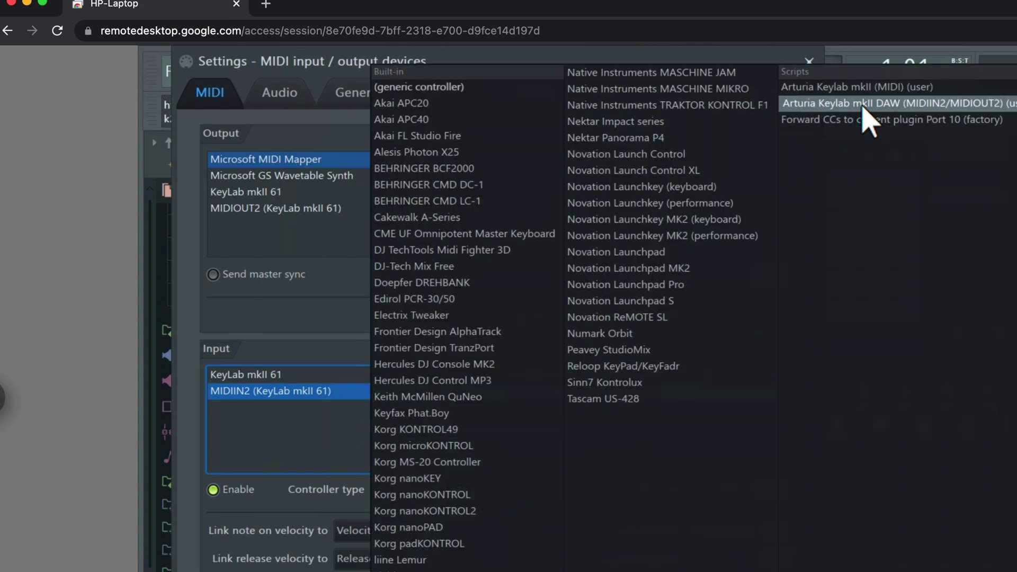
pyautogui.click(965, 112)
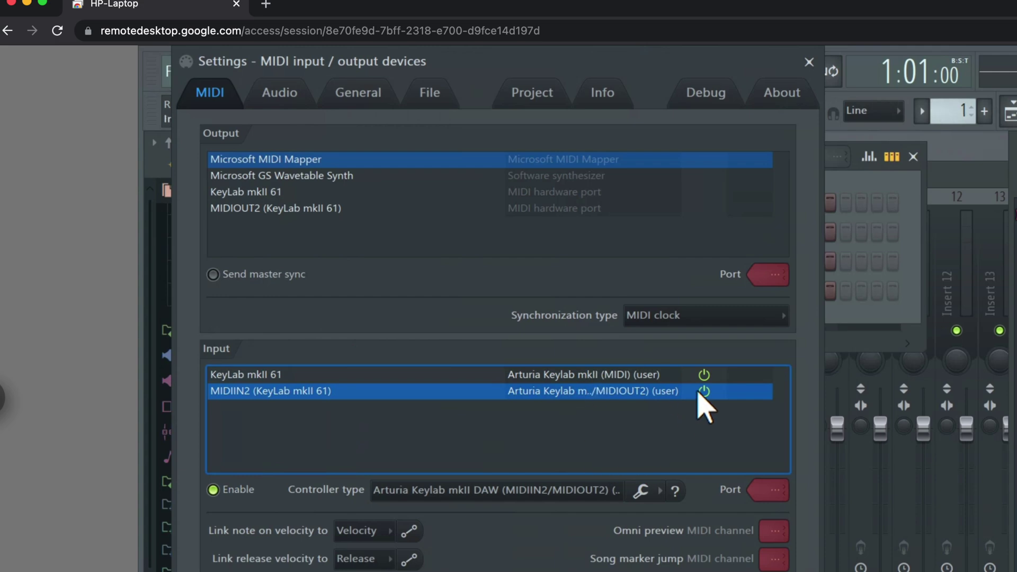
# Set the KeyLab mkII 61 input to port 1 and select the MIDIIN2 input
pyautogui.click(663, 375)
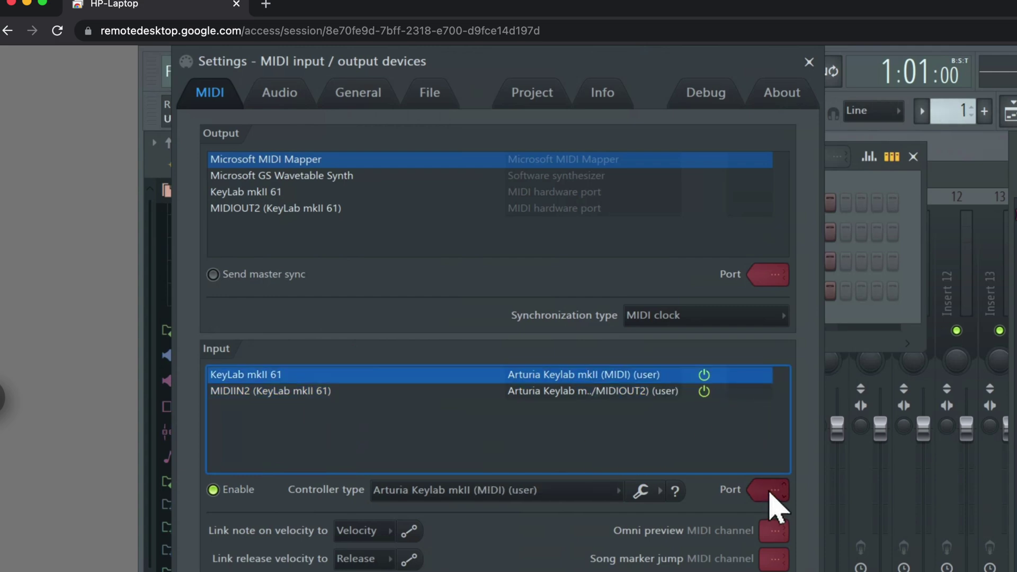
pyautogui.moveTo(773, 482); pyautogui.dragTo(778, 502)
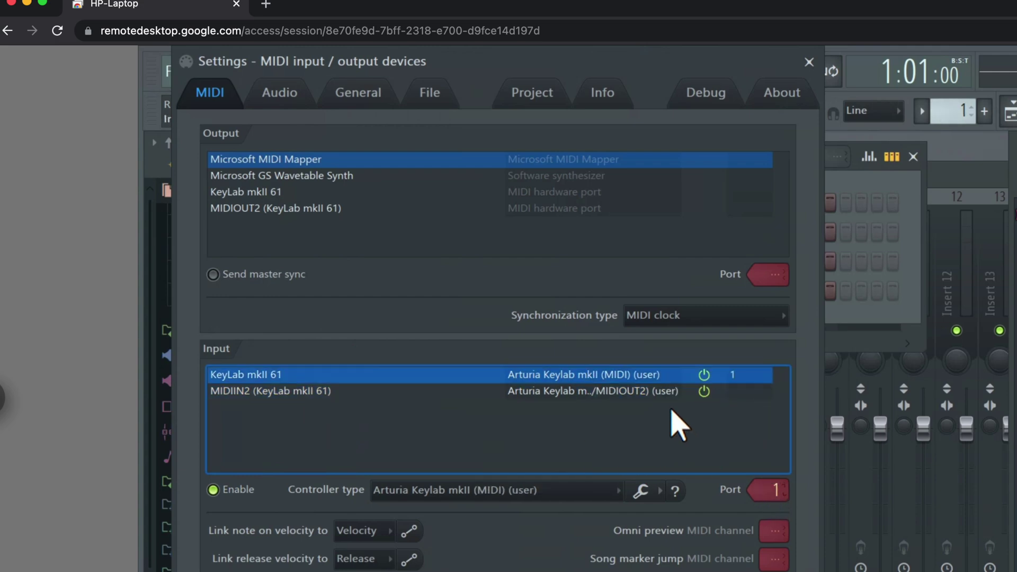
pyautogui.click(671, 393)
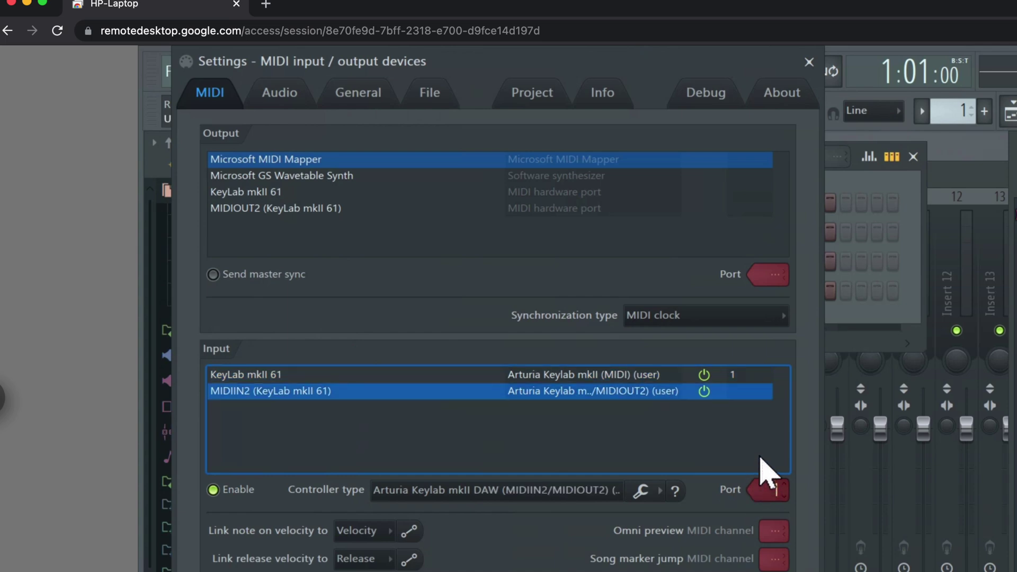
# Set the MIDIOUT2 (KeyLab mkII 61) output to port 2 and close the Settings window
pyautogui.click(237, 209)
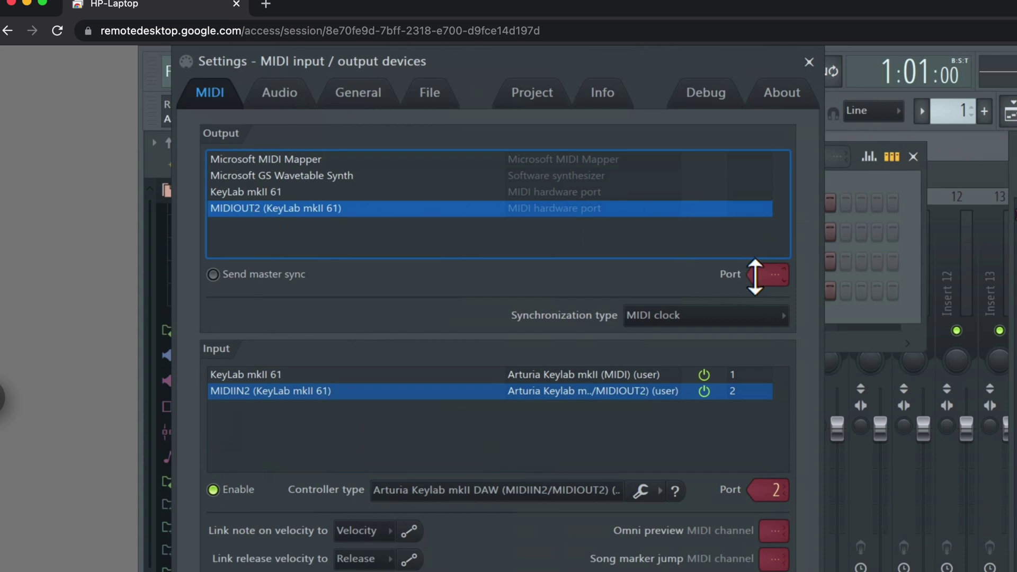
pyautogui.moveTo(767, 277); pyautogui.dragTo(772, 272)
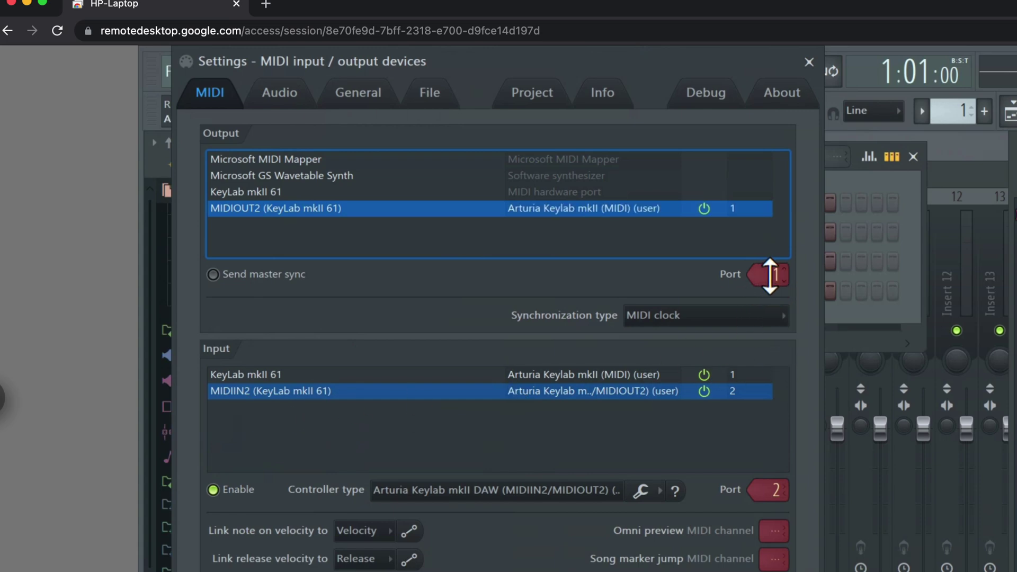
pyautogui.moveTo(766, 282); pyautogui.dragTo(767, 271)
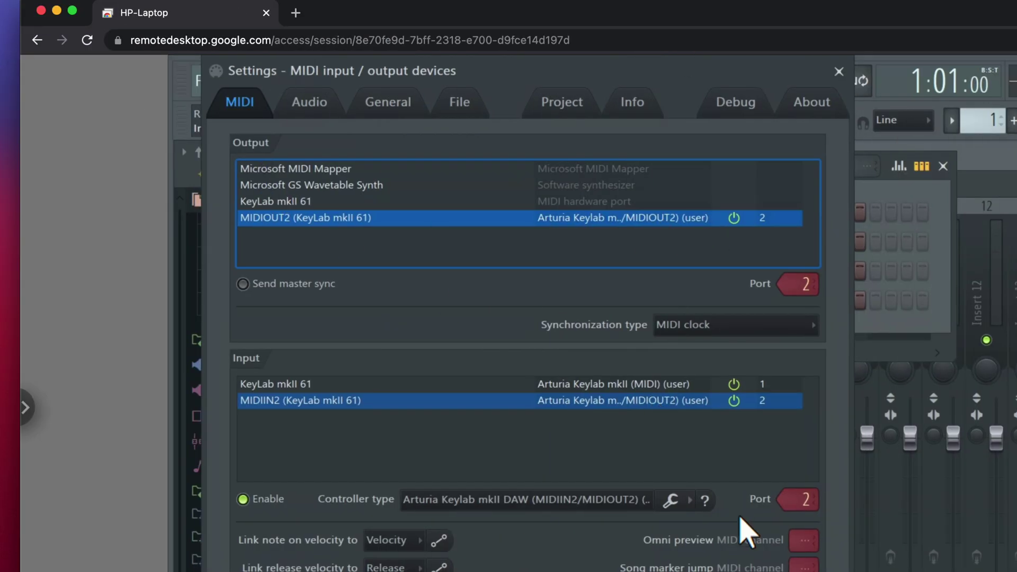
pyautogui.click(839, 72)
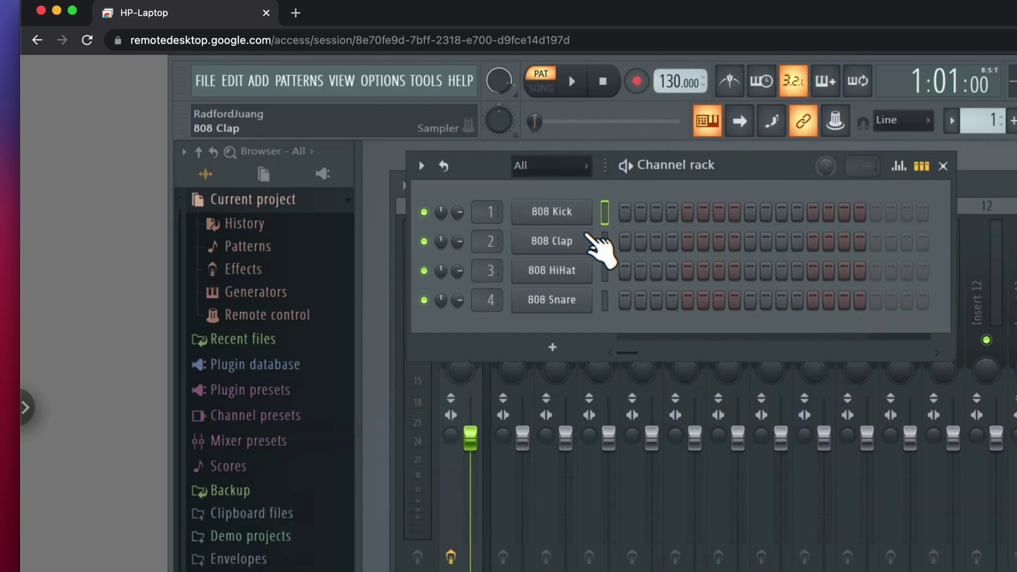
# Add Vital from the Channel rack's plugin list, opening its editor
pyautogui.click(698, 40)
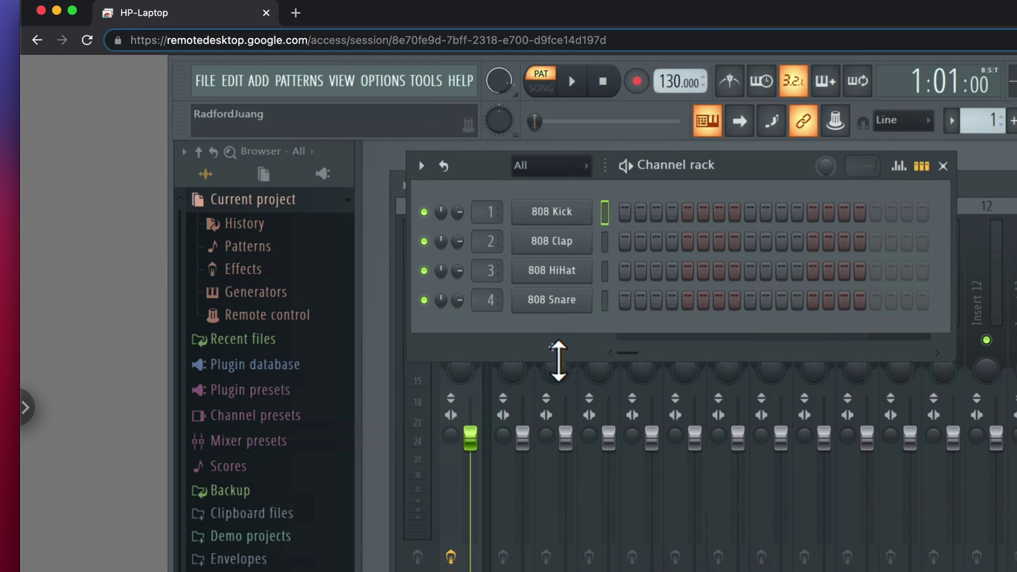
pyautogui.click(557, 358)
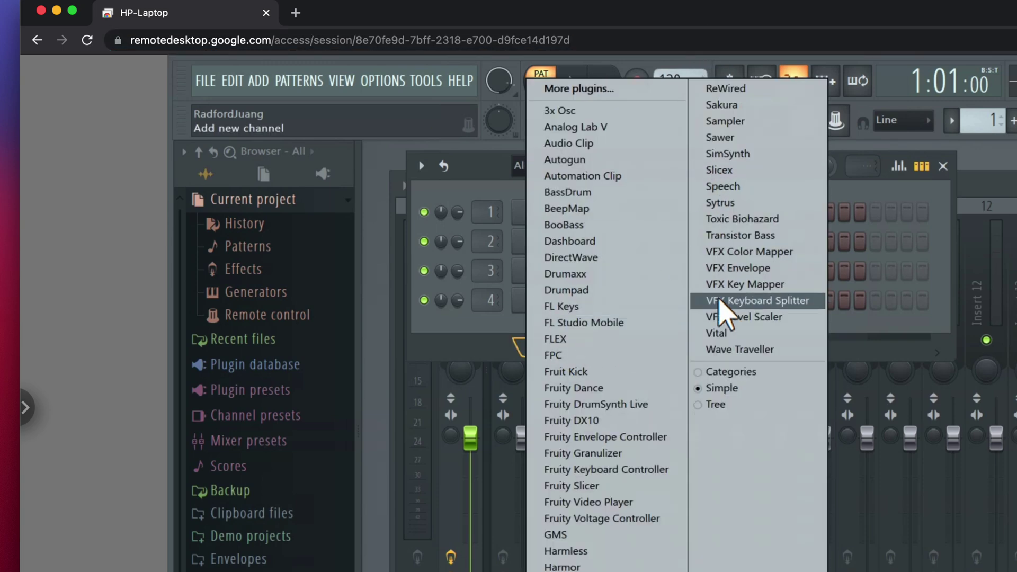
pyautogui.click(718, 333)
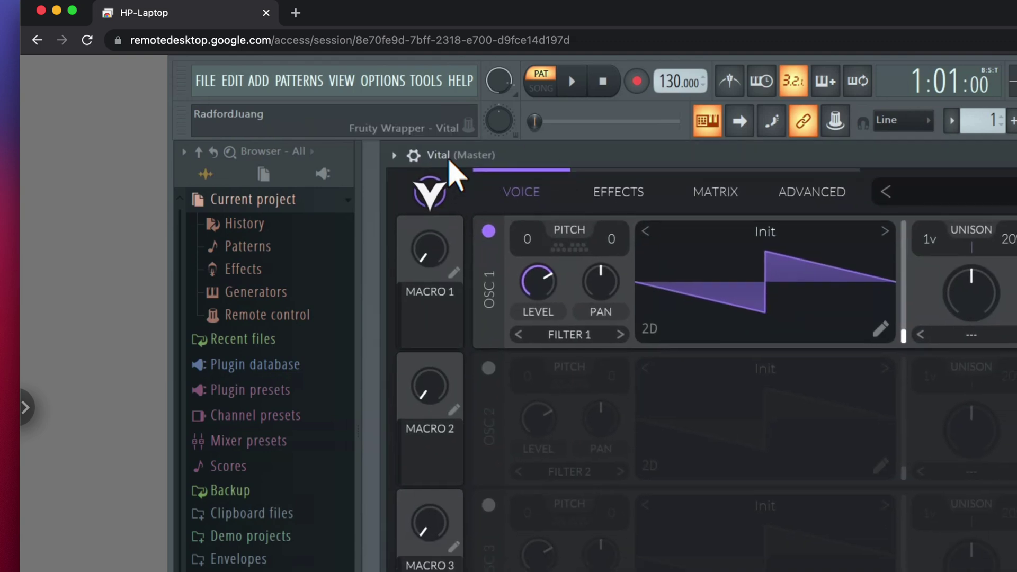
# Set the MIDI Input port to 10 on Vital's wrapper Settings page
pyautogui.click(414, 156)
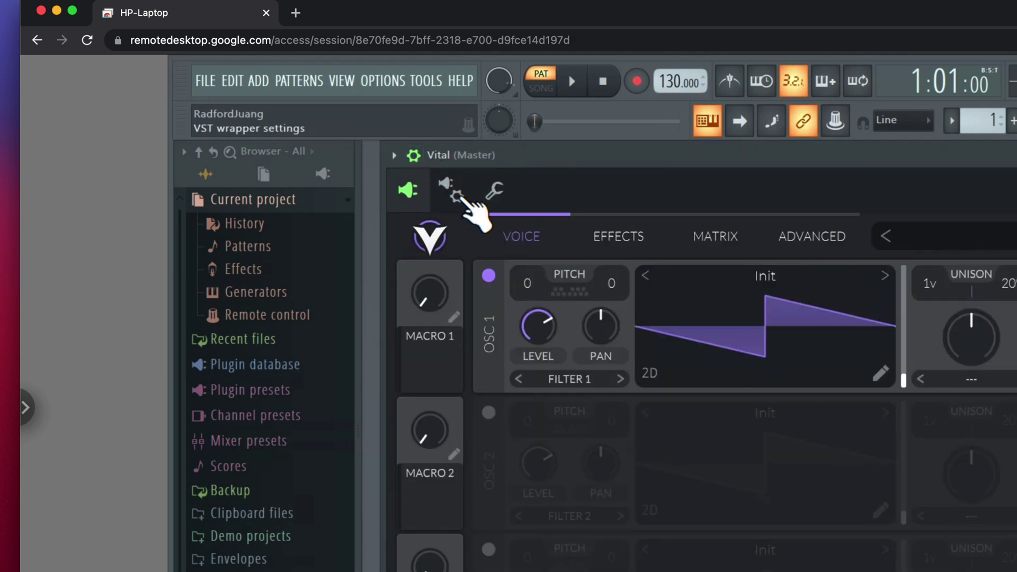
pyautogui.click(461, 197)
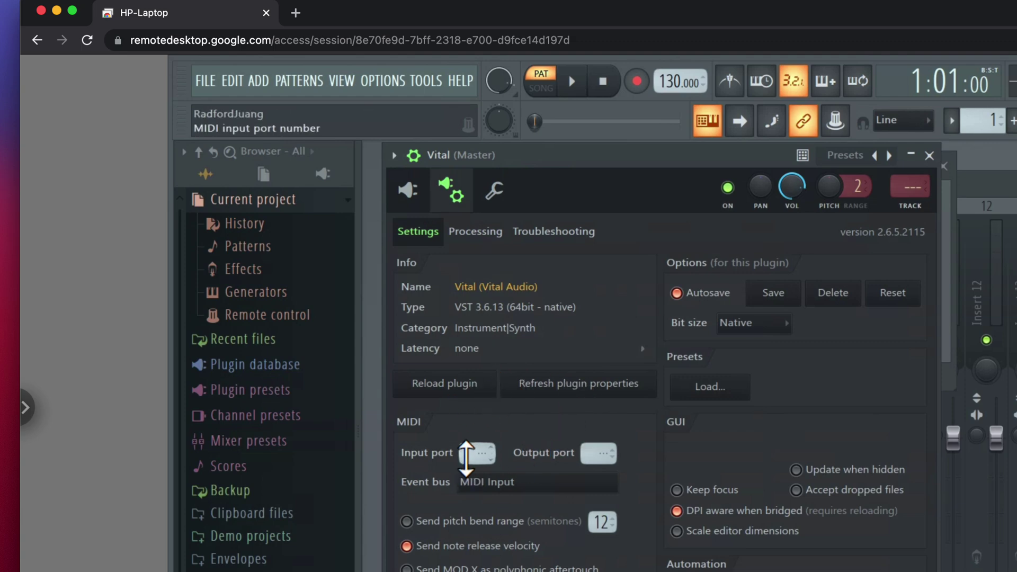
pyautogui.moveTo(477, 454); pyautogui.dragTo(495, 390)
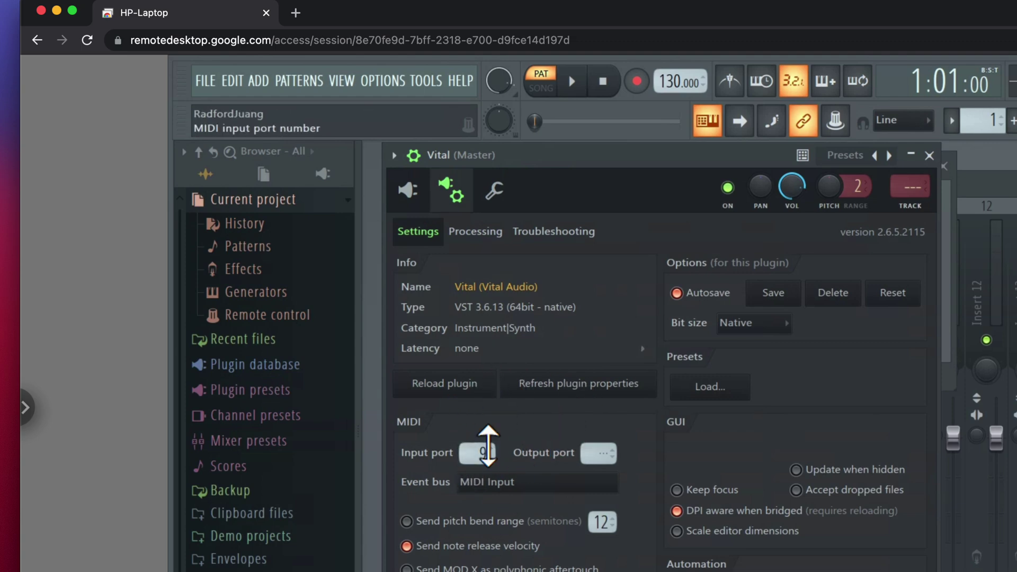
pyautogui.scroll(1, 480, 455)
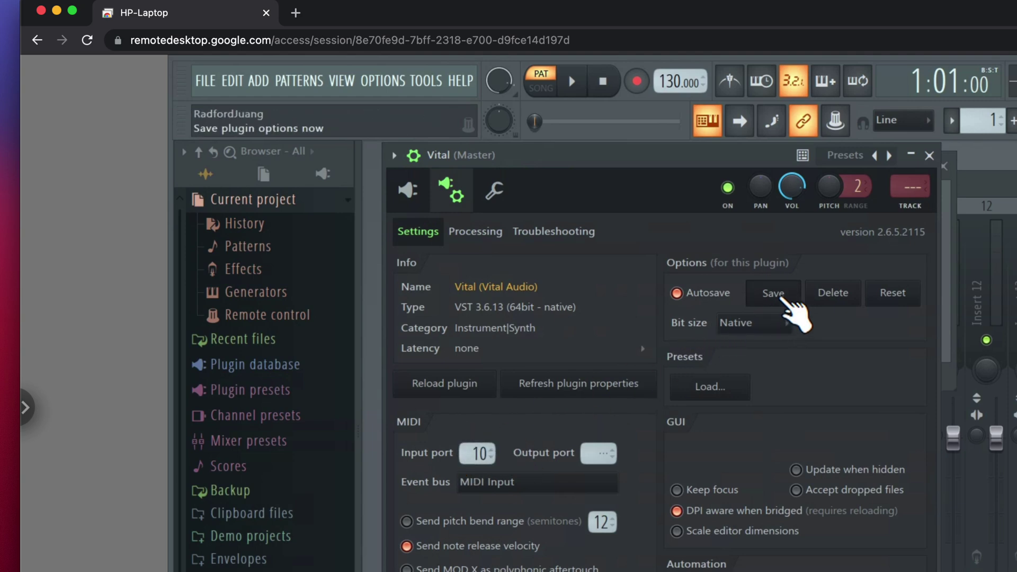
pyautogui.click(396, 157)
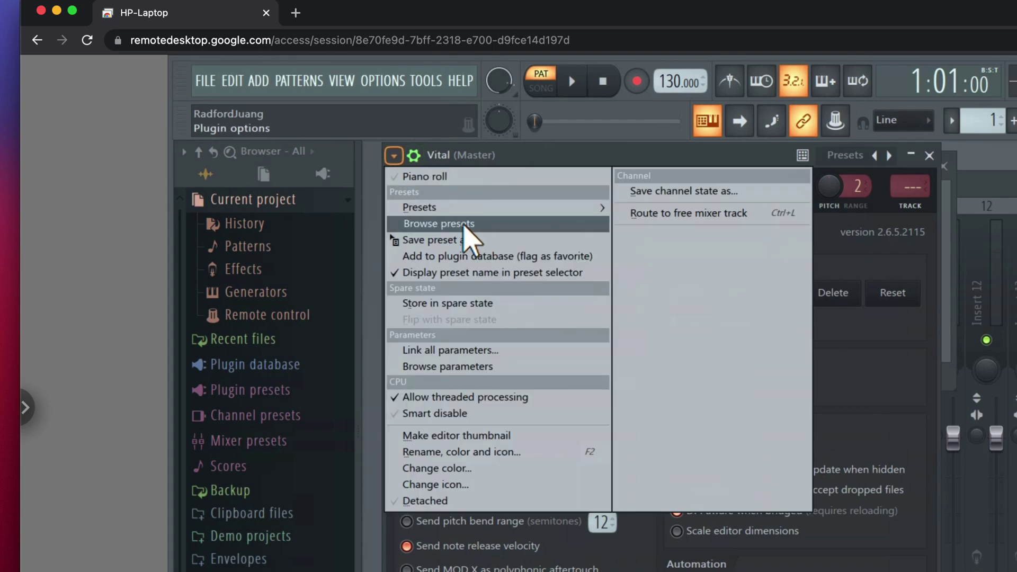
# Save Vital's current state as preset 'arturia-vital', verify it under Presets, and close Vital
pyautogui.click(445, 241)
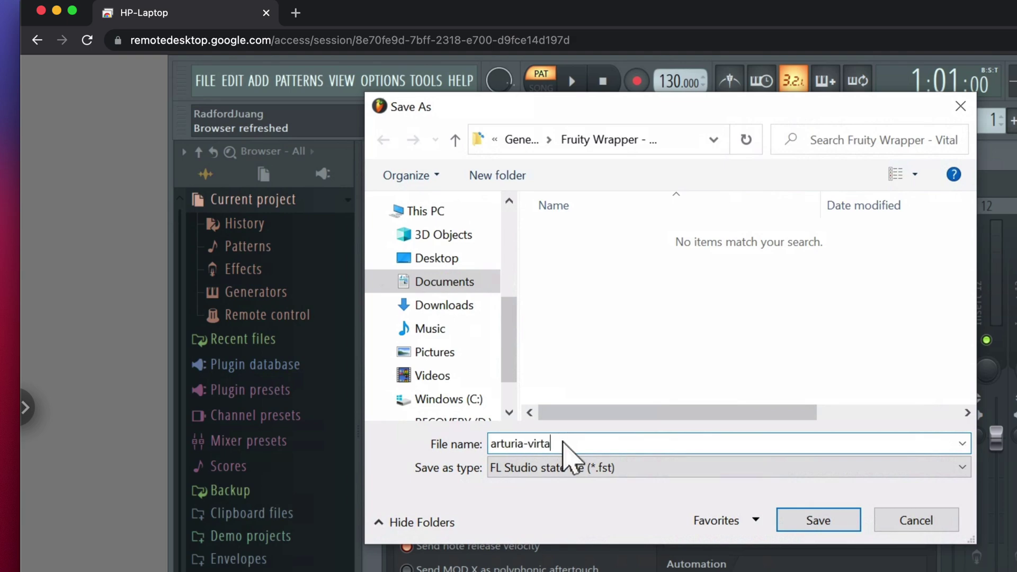
pyautogui.write('l')
pyautogui.press('Return')
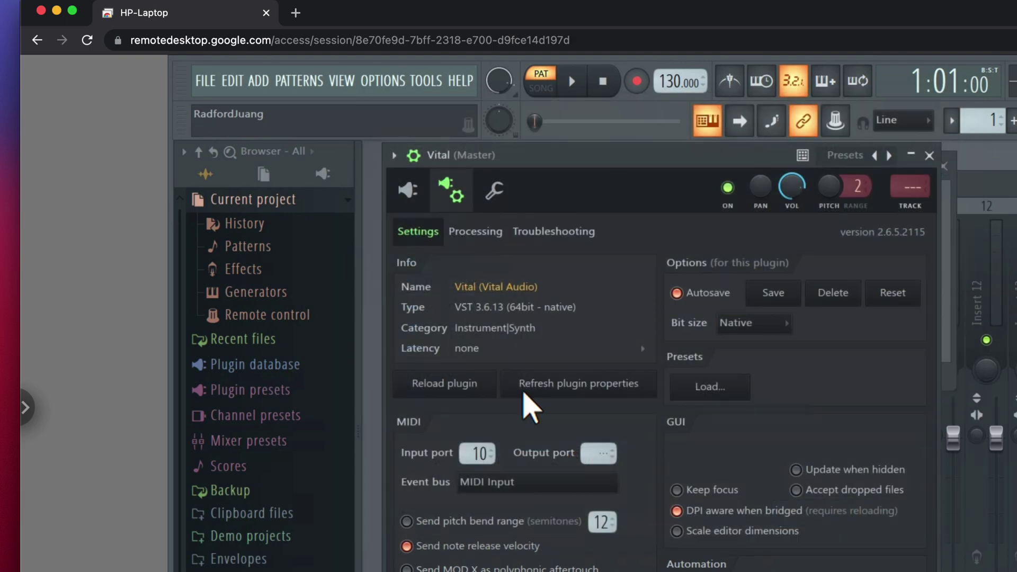
pyautogui.click(393, 157)
pyautogui.moveTo(498, 208)
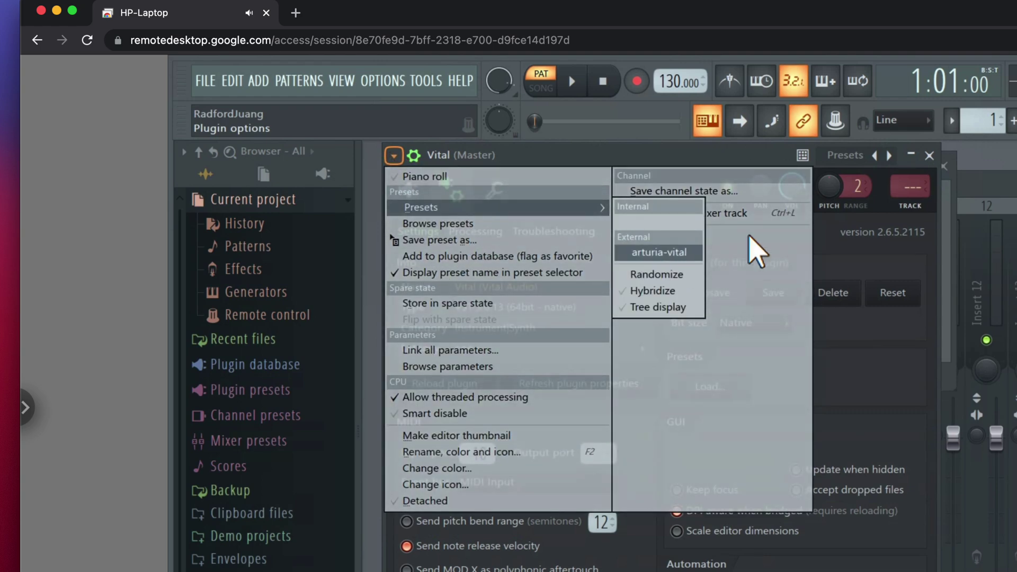
pyautogui.click(927, 156)
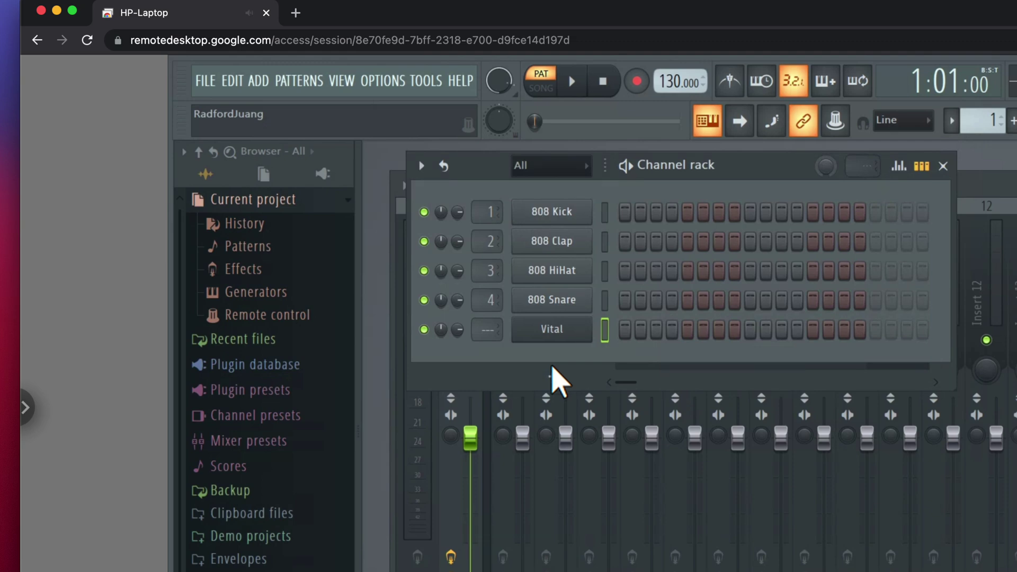
# Add a second Vital channel from the Channel rack and load the 'arturia-vital' preset
pyautogui.click(552, 372)
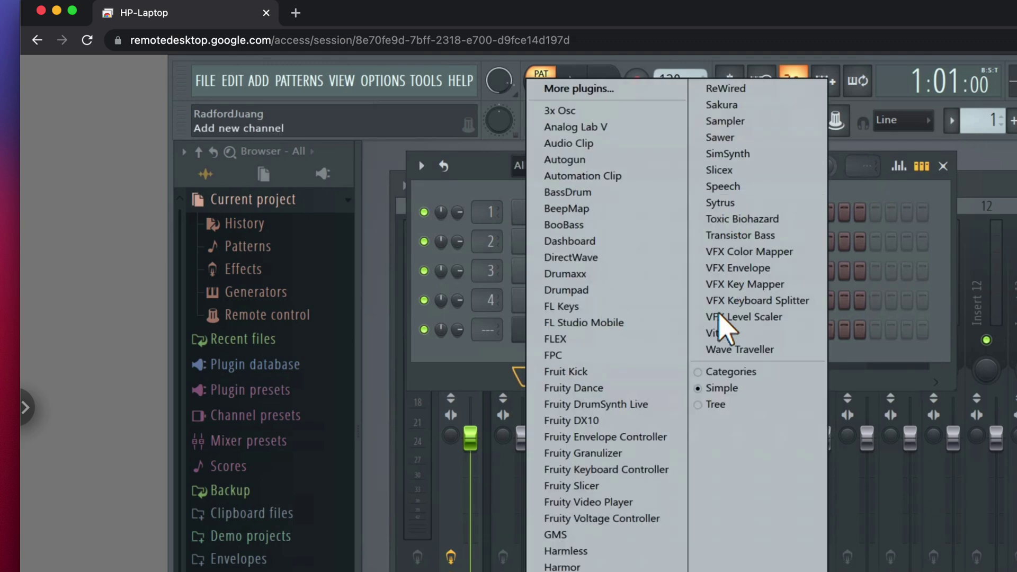
pyautogui.click(719, 334)
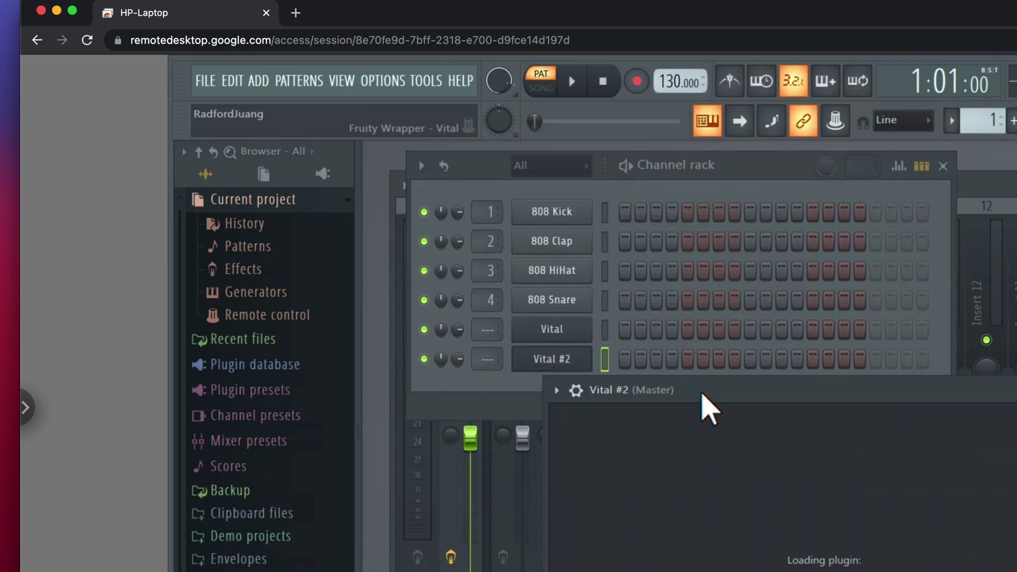
pyautogui.moveTo(703, 397); pyautogui.dragTo(588, 239)
pyautogui.click(448, 236)
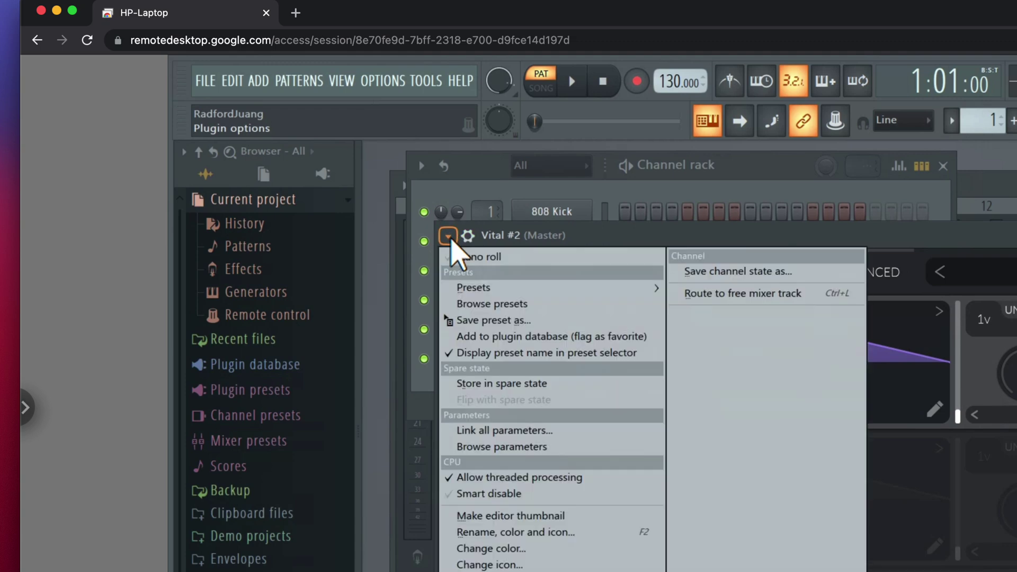
pyautogui.moveTo(549, 288)
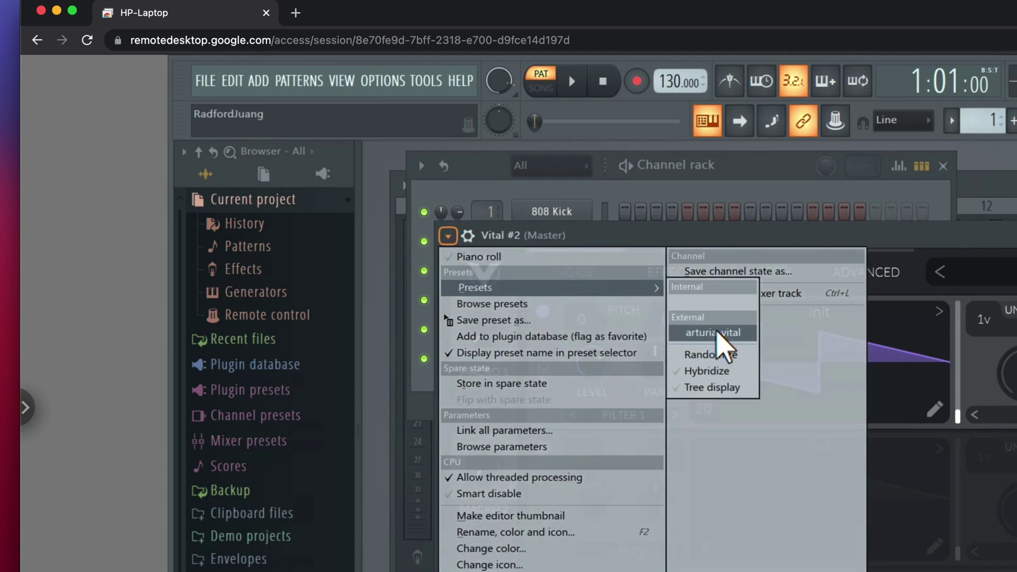
pyautogui.click(719, 336)
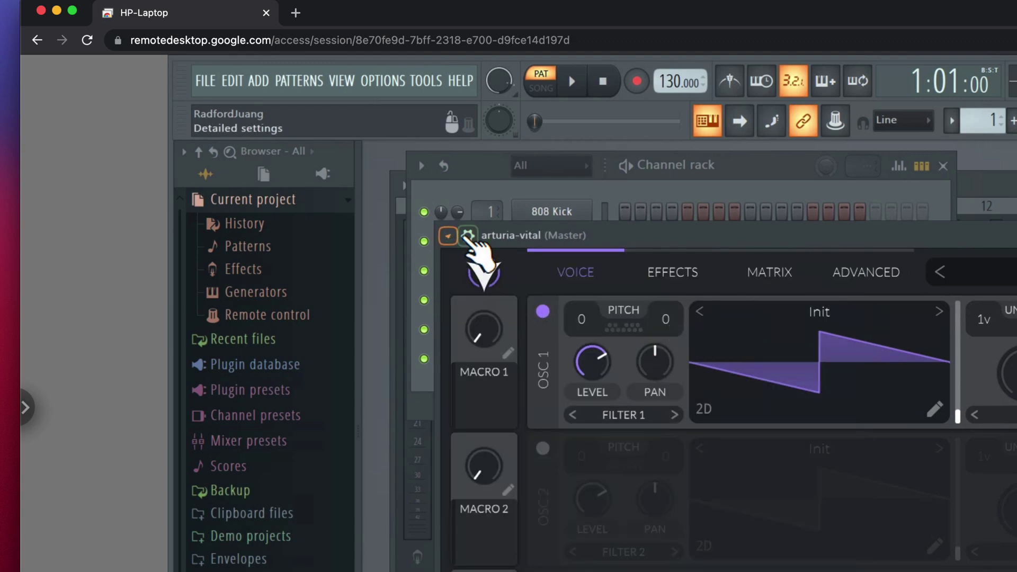
# Confirm Vital #2's wrapper settings show MIDI input port 10, then close its window
pyautogui.click(467, 237)
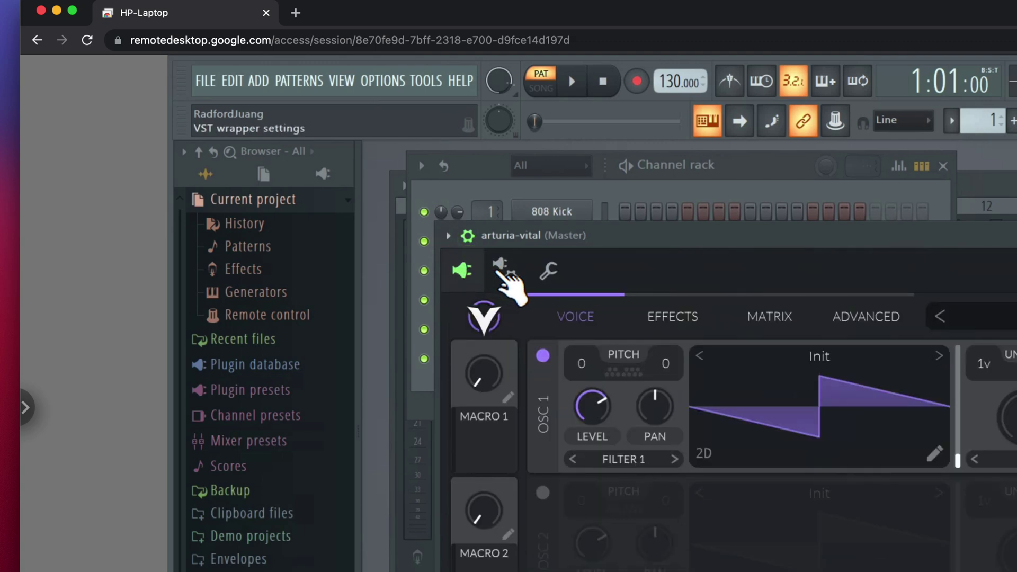
pyautogui.click(508, 274)
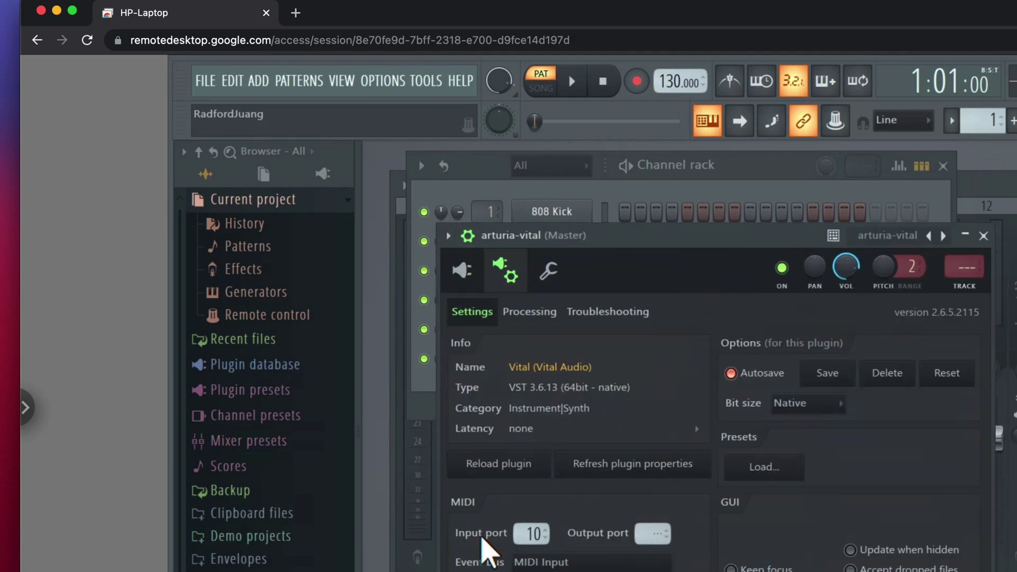
pyautogui.moveTo(654, 238); pyautogui.dragTo(618, 182)
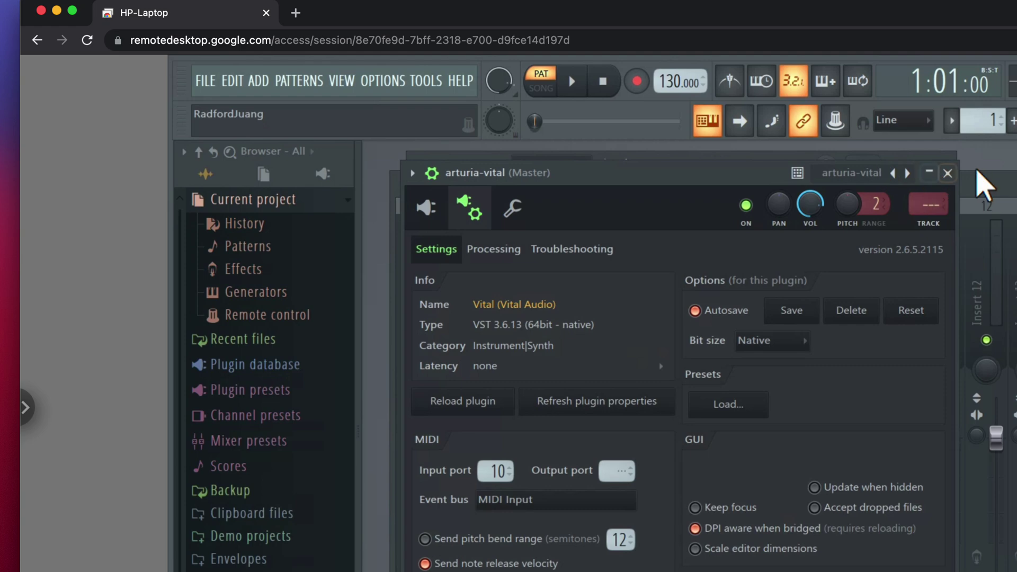
pyautogui.click(947, 177)
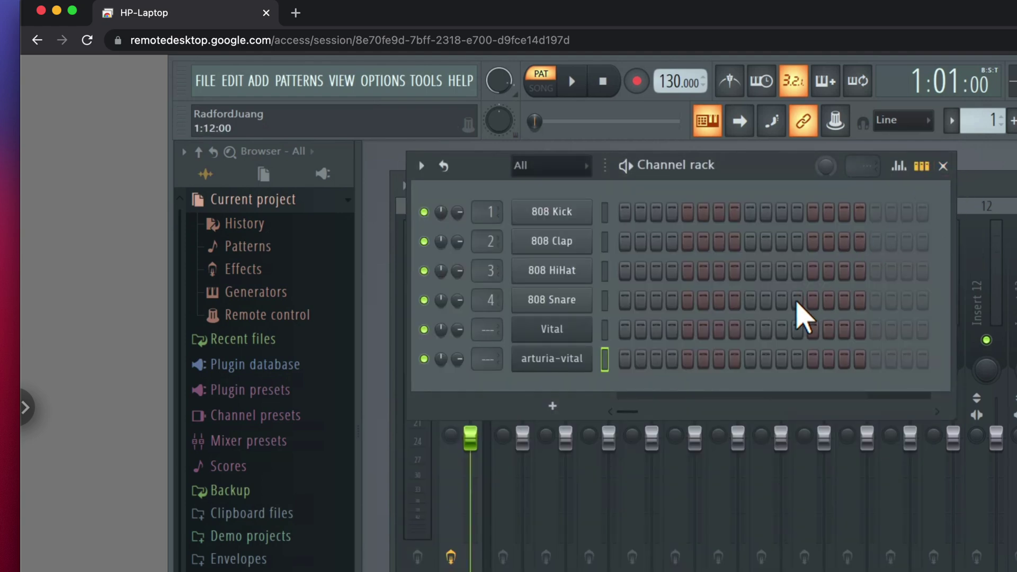